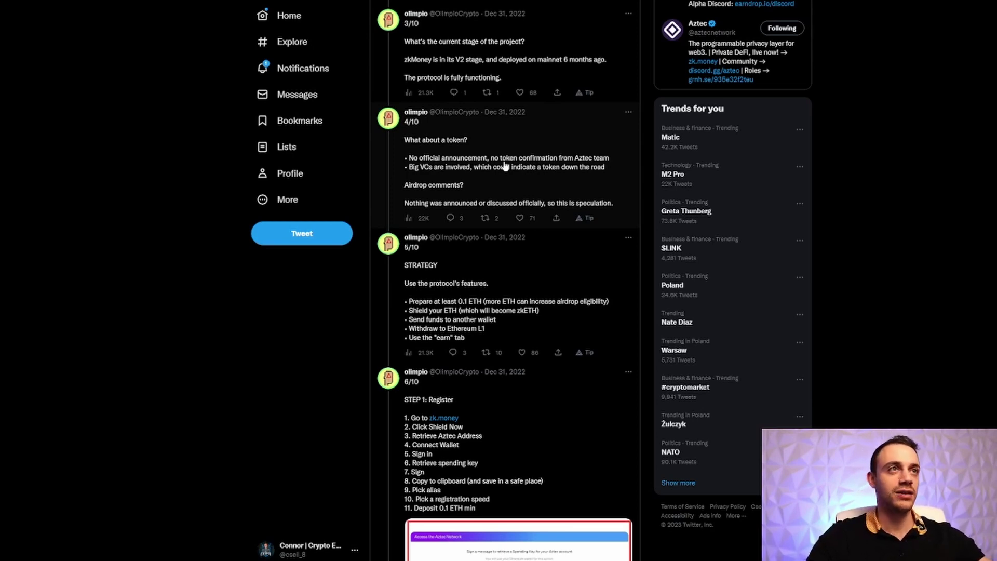
Read the Aztec airdrop thread's posts on the token, the strategy and registration step 1.
{"action": "scroll", "coordinate": [494, 207], "scroll_direction": "down", "scroll_amount": 1}
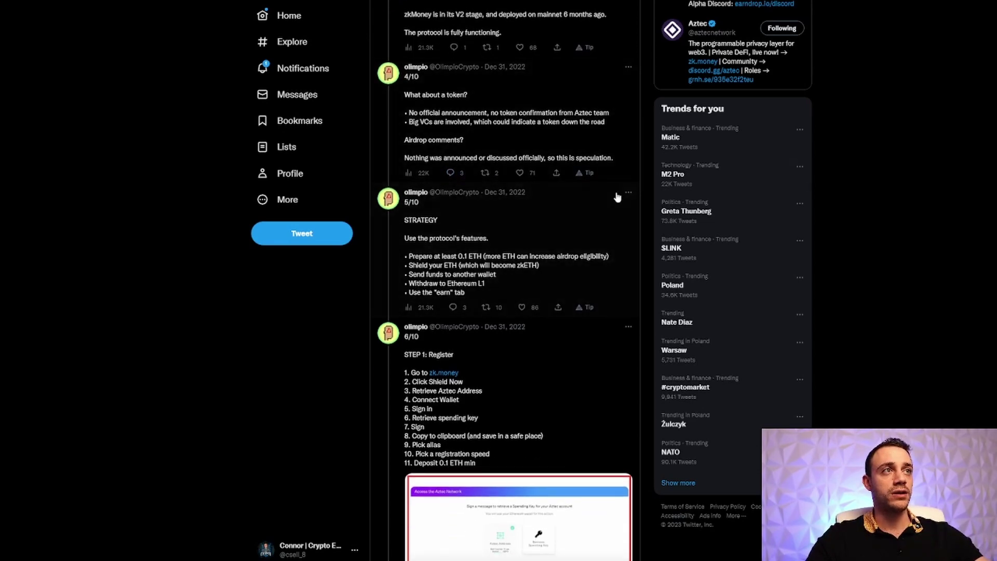
{"action": "left_click", "coordinate": [520, 173]}
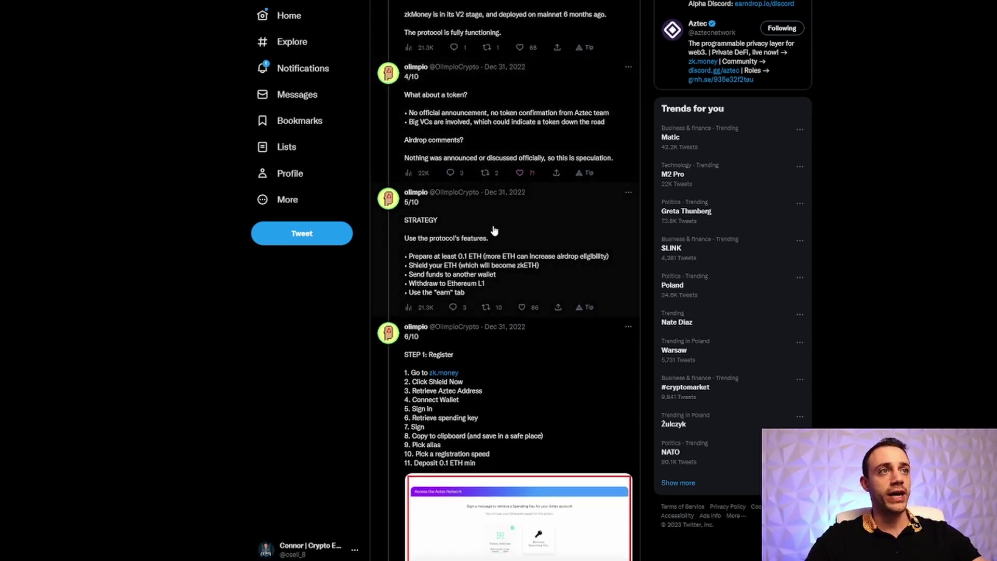
{"action": "scroll", "coordinate": [494, 230], "scroll_direction": "down", "scroll_amount": 2}
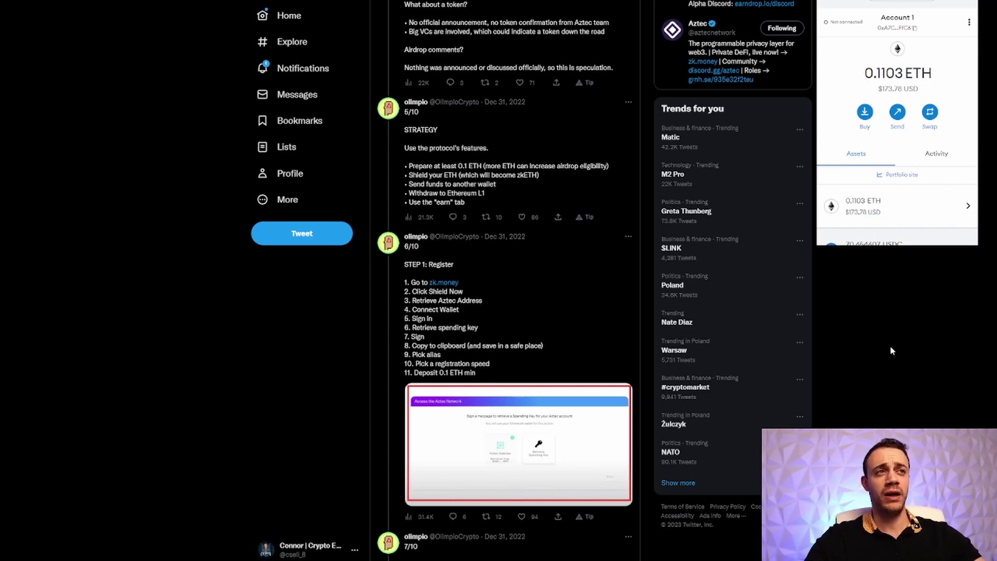
{"action": "left_click", "coordinate": [892, 351]}
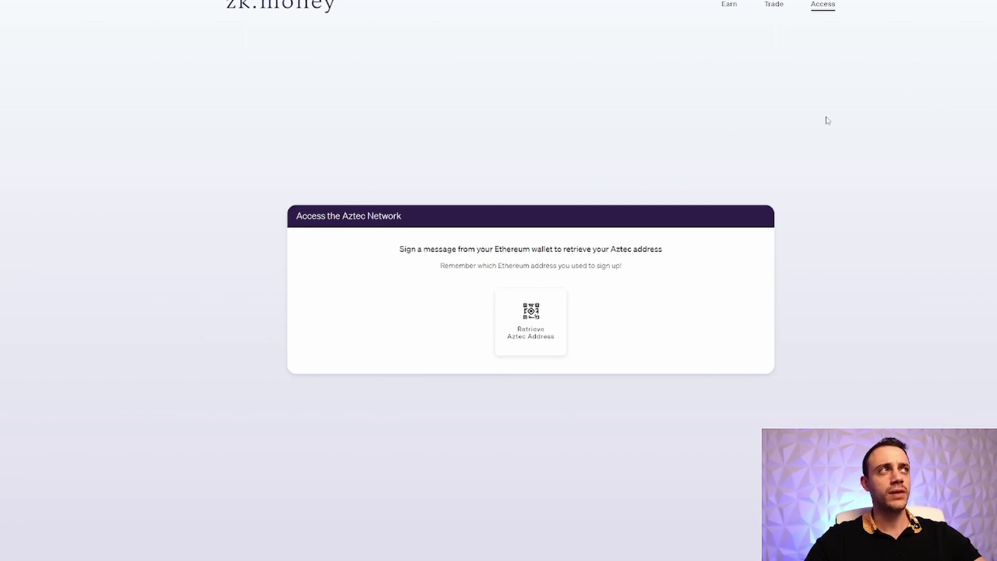
Create a new MetaMask account named Top C.
{"action": "key", "text": "alt+shift+m"}
{"action": "left_click", "coordinate": [940, 17]}
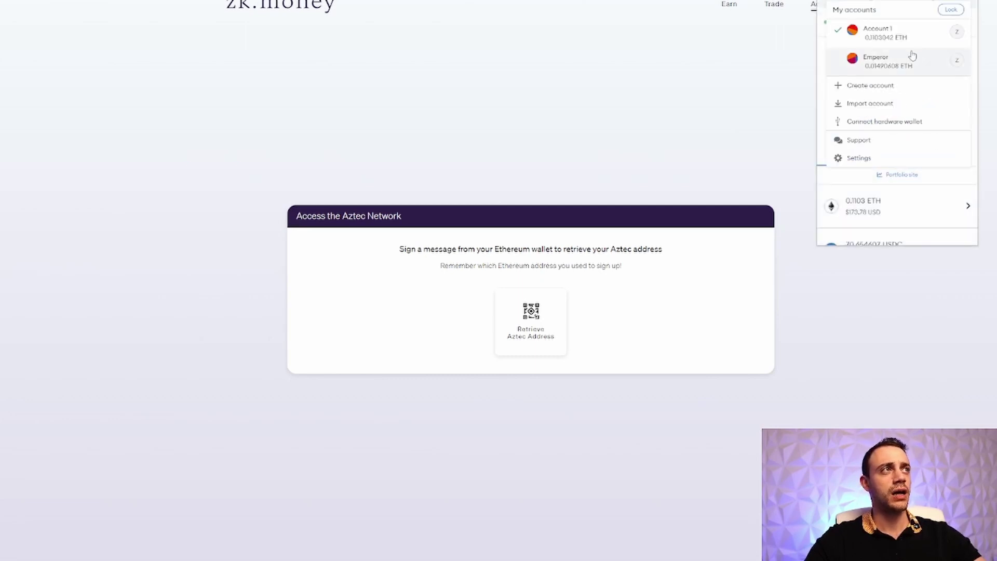
{"action": "left_click", "coordinate": [878, 84]}
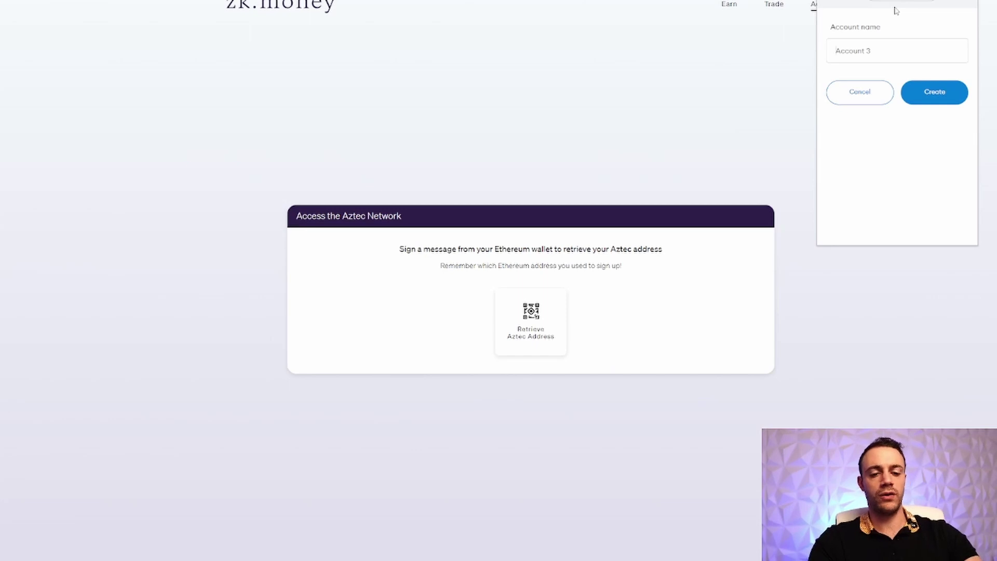
{"action": "type", "text": "Top C"}
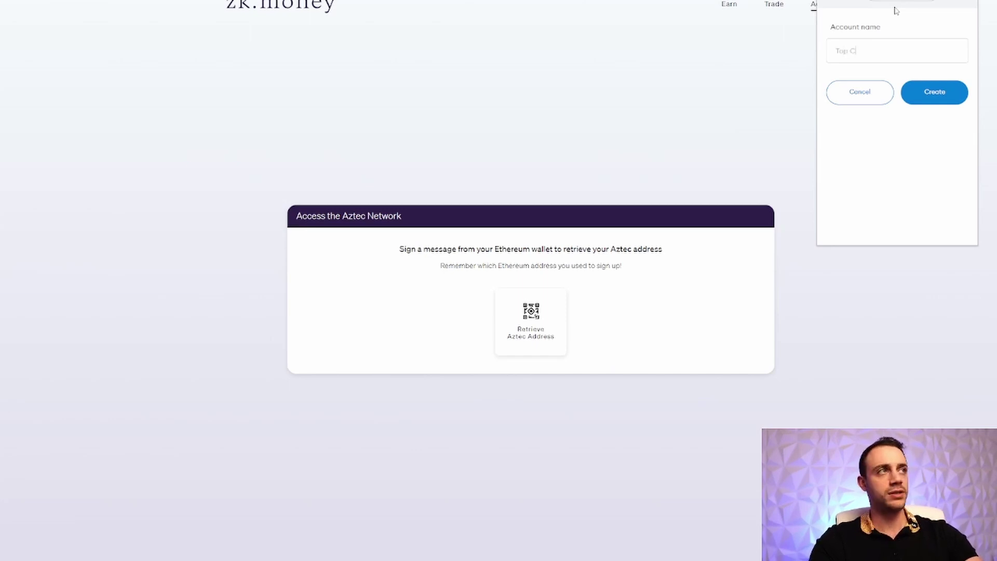
{"action": "left_click", "coordinate": [960, 97]}
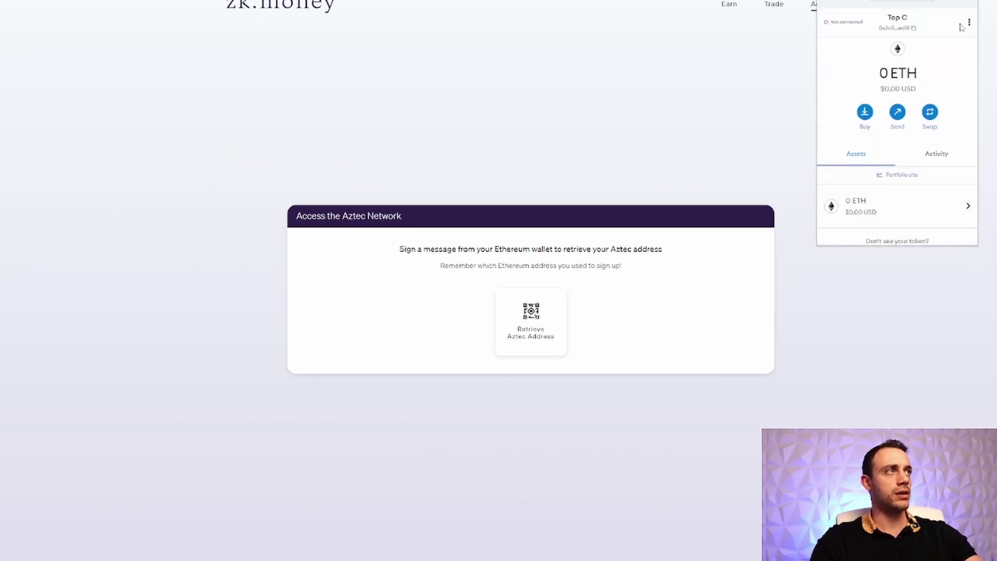
{"action": "left_click", "coordinate": [499, 136]}
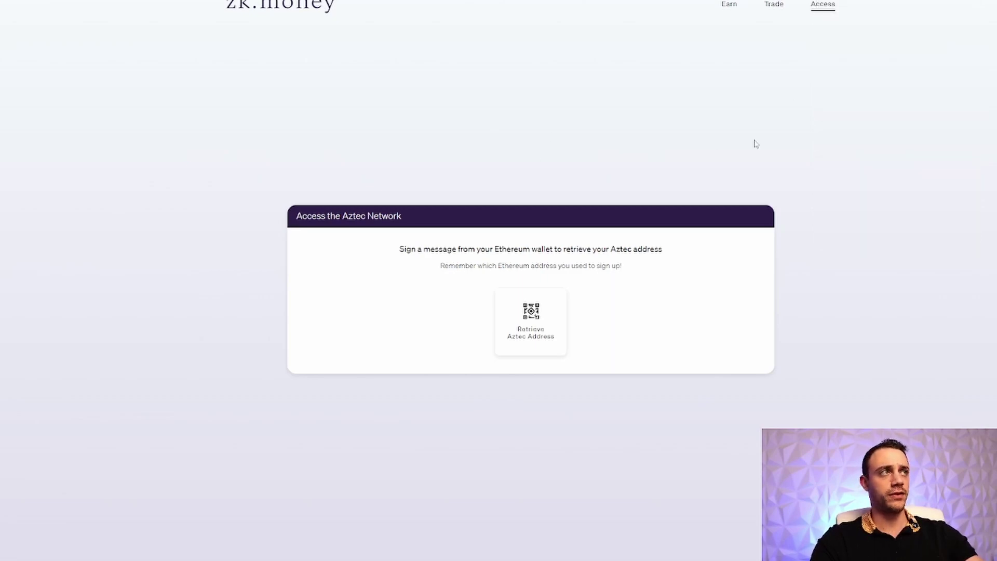
Access the Aztec Network on zk.money by retrieving the Aztec address and signing the message with Account 1.
{"action": "scroll", "coordinate": [722, 182], "scroll_direction": "down", "scroll_amount": 1}
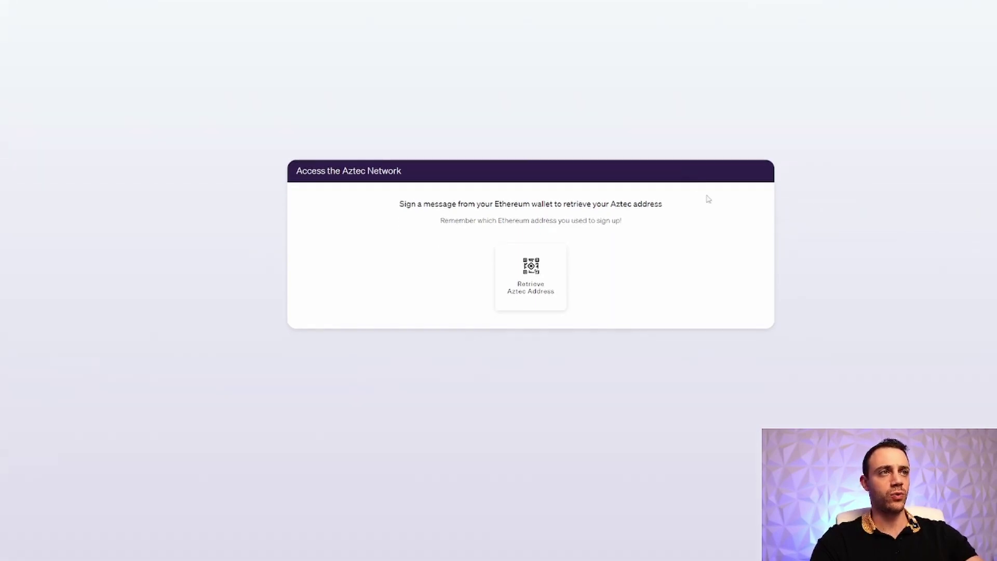
{"action": "left_click", "coordinate": [531, 267]}
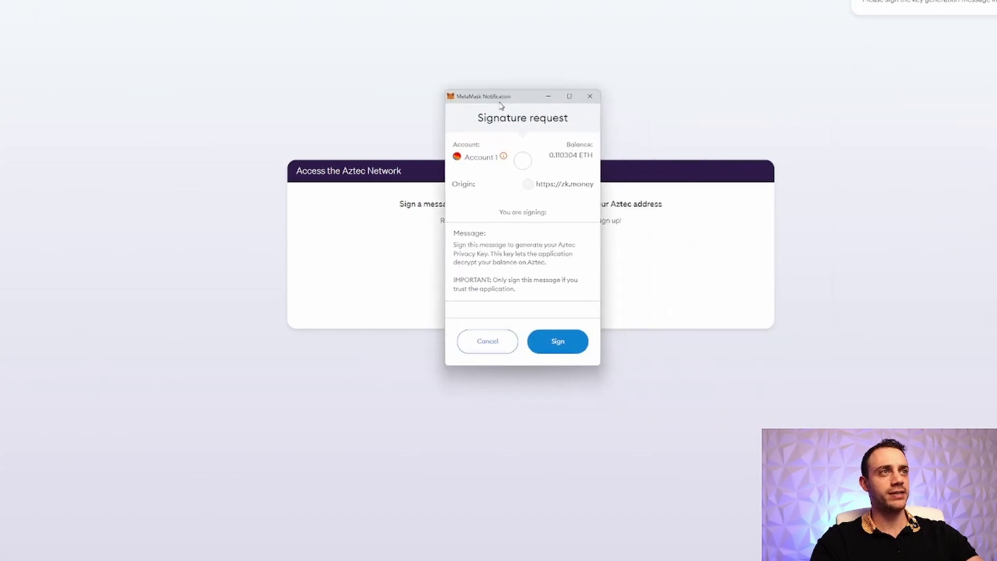
{"action": "left_click", "coordinate": [540, 340]}
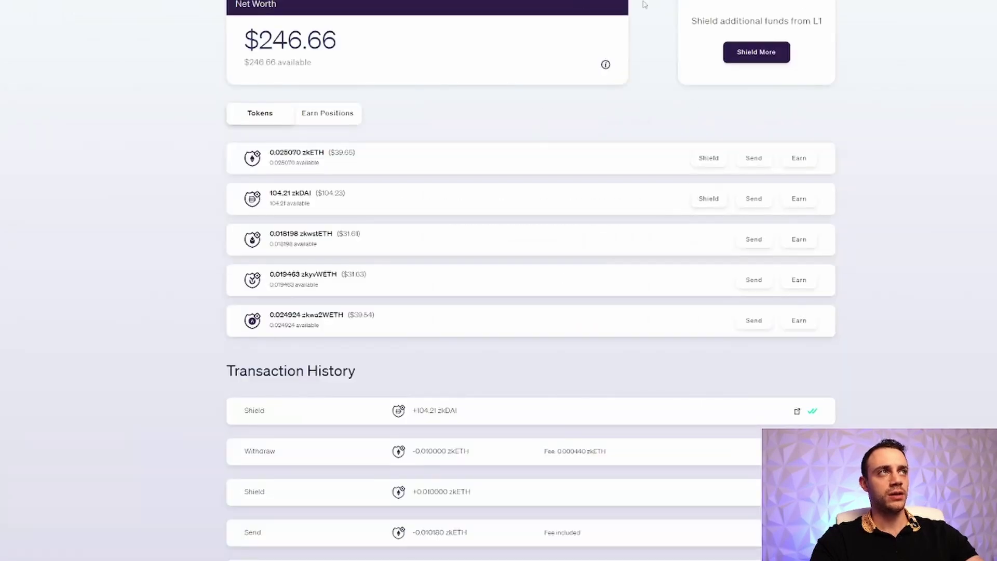
{"action": "scroll", "coordinate": [646, 7], "scroll_direction": "up", "scroll_amount": 1}
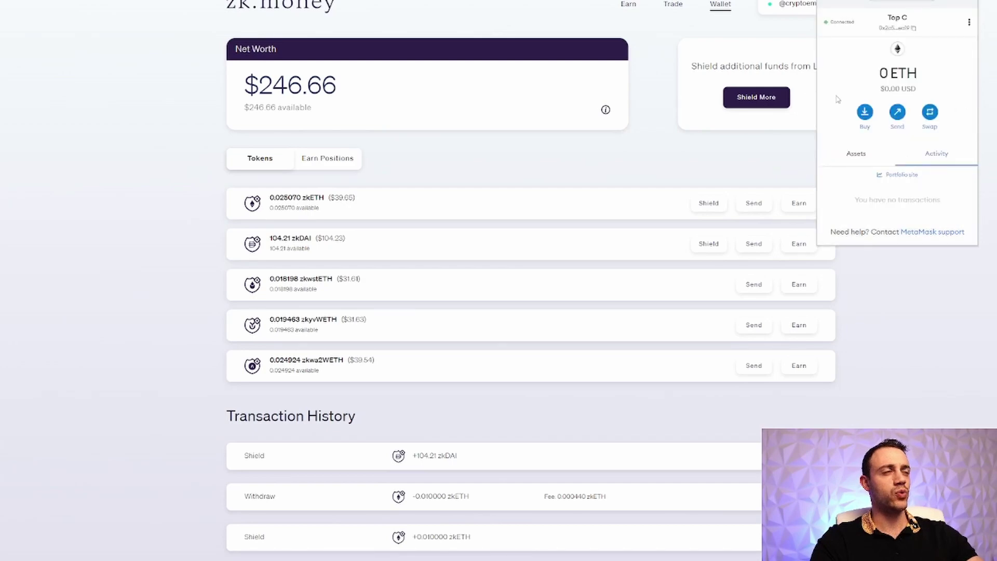
Log out of the current Aztec account from its My Wallet details.
{"action": "left_click", "coordinate": [732, 56]}
{"action": "left_click", "coordinate": [803, 5]}
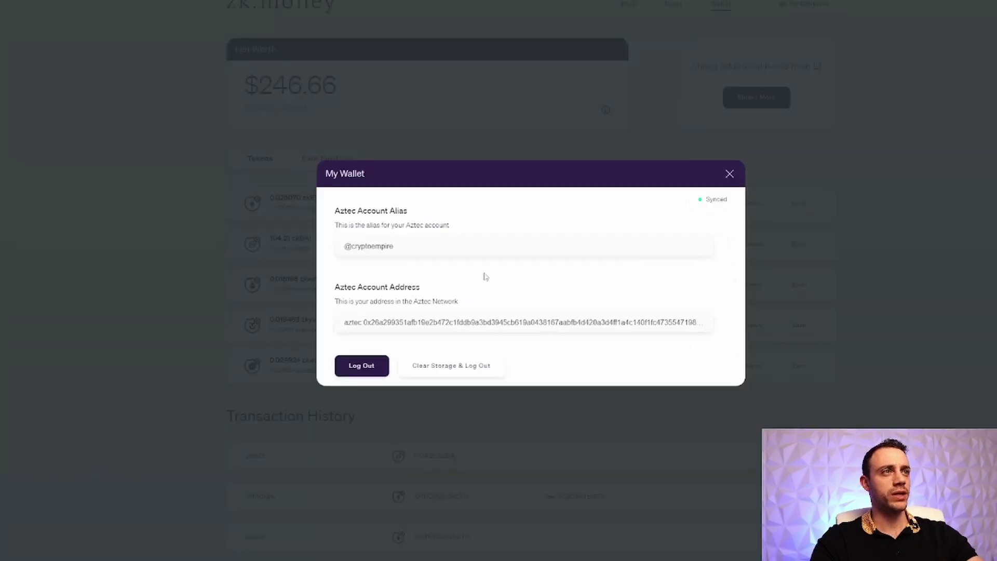
{"action": "left_click", "coordinate": [351, 366]}
Retrieve the Aztec address for the Top C account, signing the key generation message both times it is requested.
{"action": "left_click", "coordinate": [551, 335]}
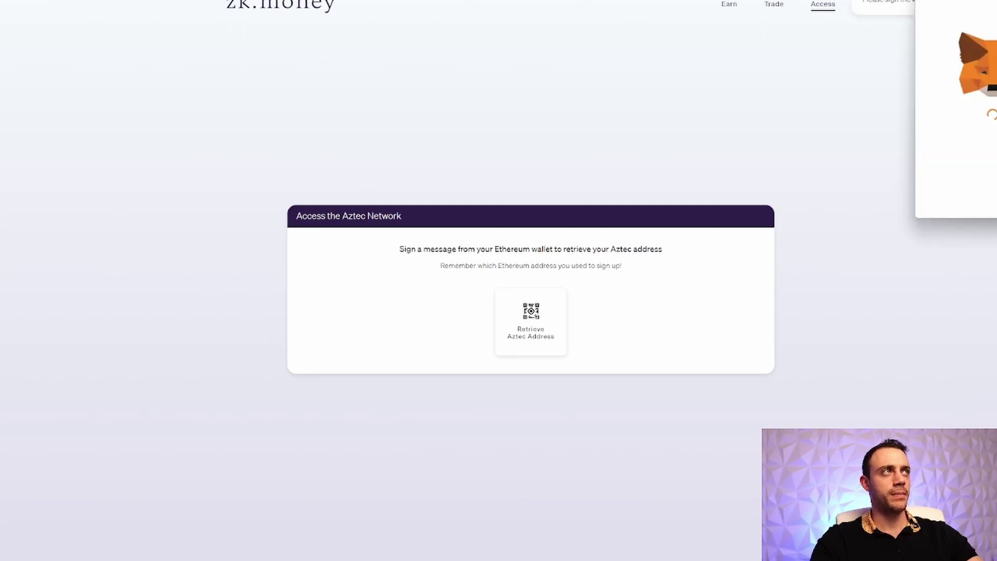
{"action": "left_click", "coordinate": [439, 337]}
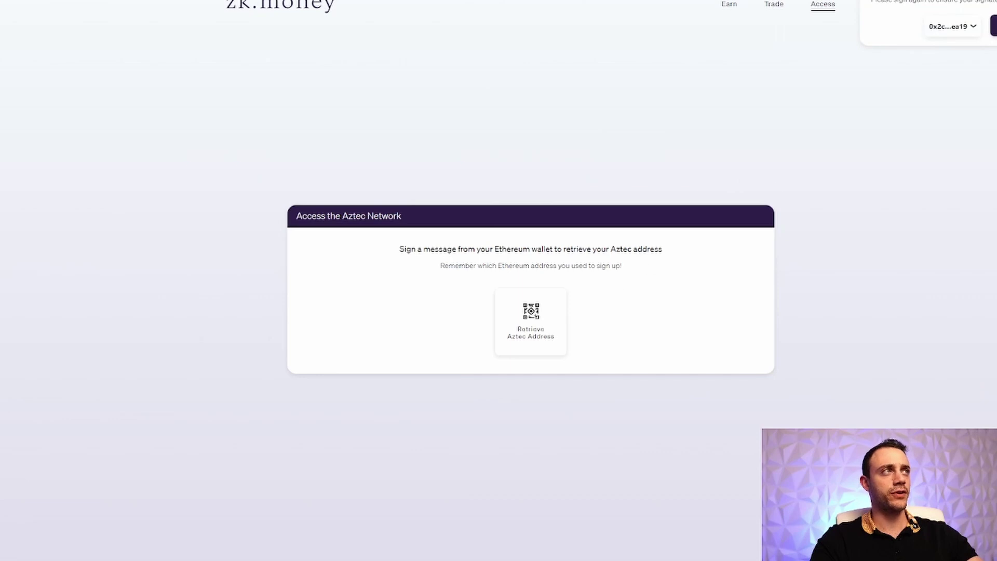
{"action": "left_click", "coordinate": [992, 26]}
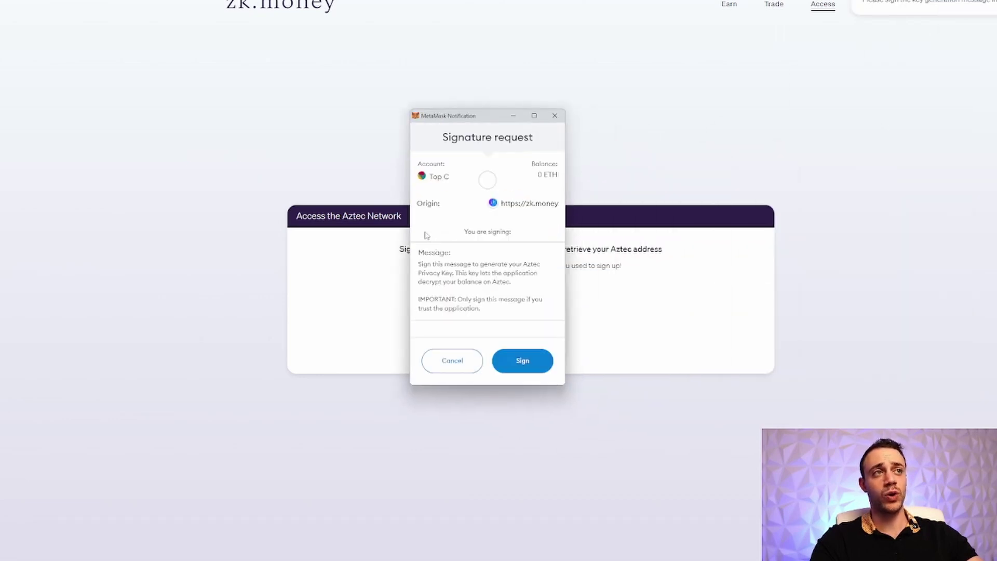
{"action": "left_click", "coordinate": [525, 363]}
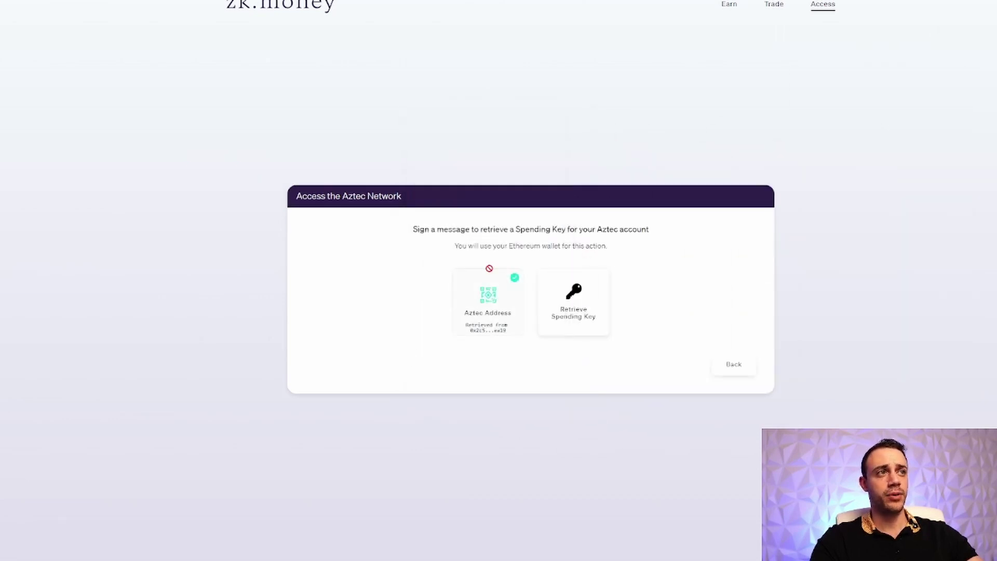
Retrieve the spending key by signing with Top C and copy the account data to the clipboard.
{"action": "left_click", "coordinate": [603, 308]}
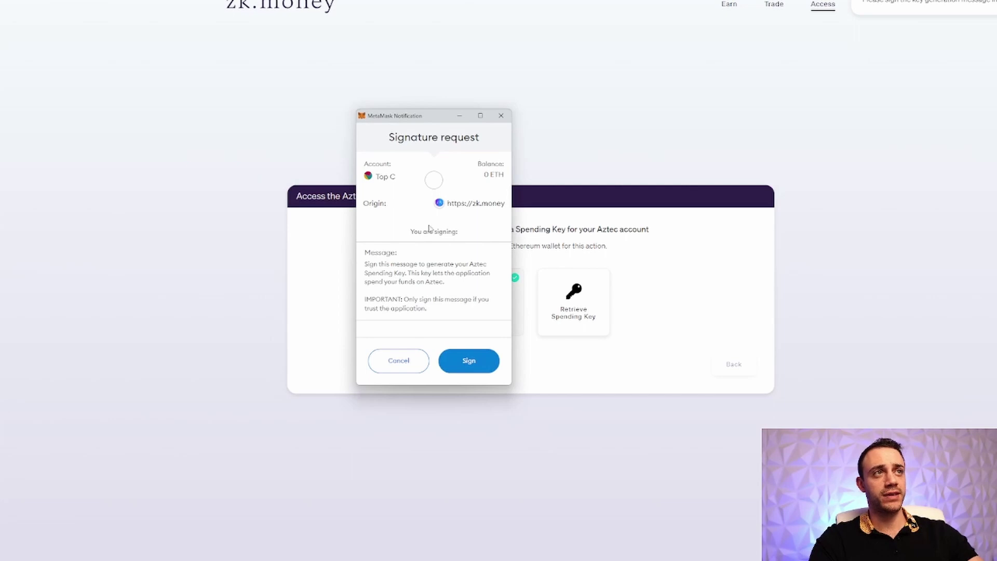
{"action": "left_click", "coordinate": [489, 352]}
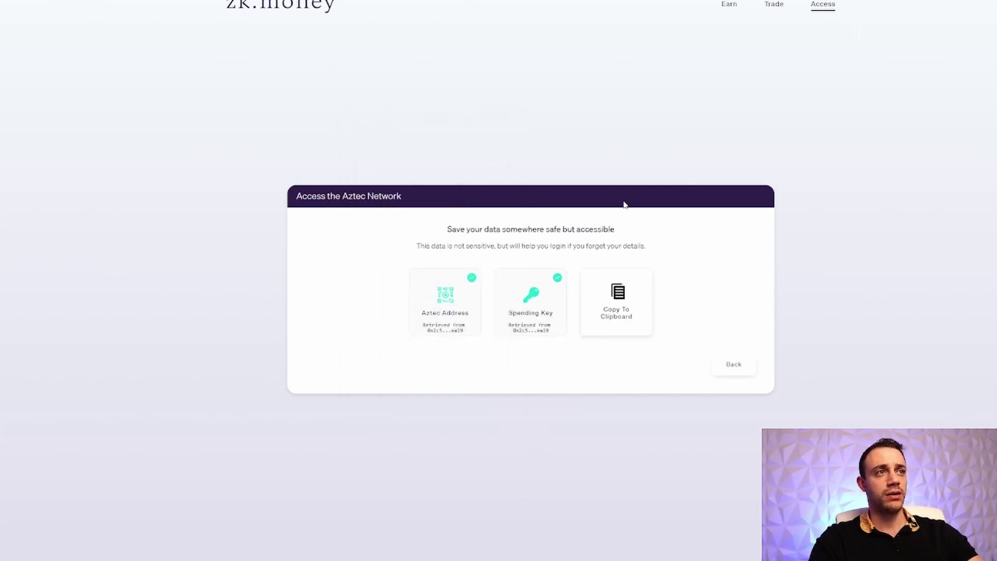
{"action": "left_click", "coordinate": [623, 298]}
{"action": "left_click_drag", "start_coordinate": [413, 533], "coordinate": [627, 544]}
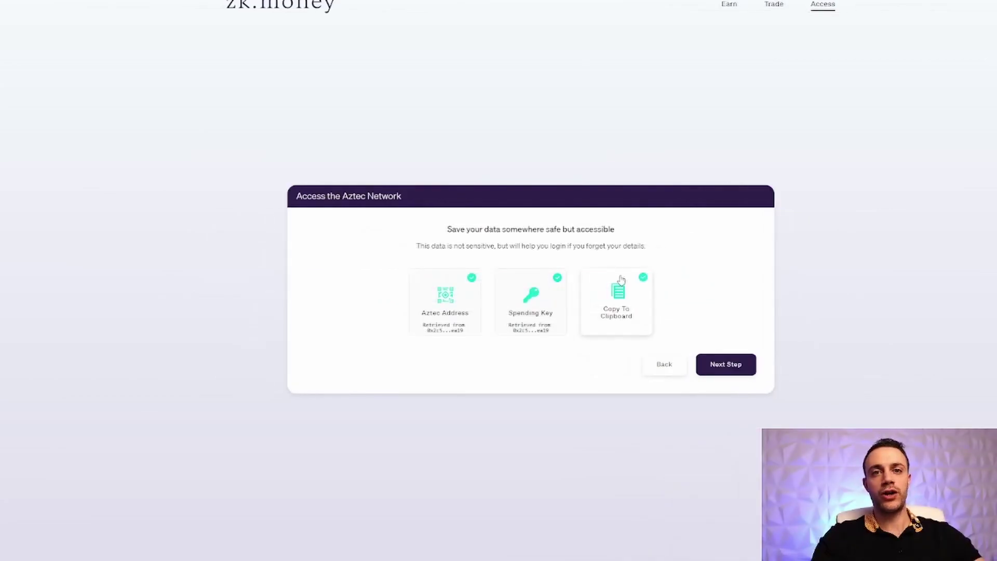
{"action": "left_click", "coordinate": [727, 370]}
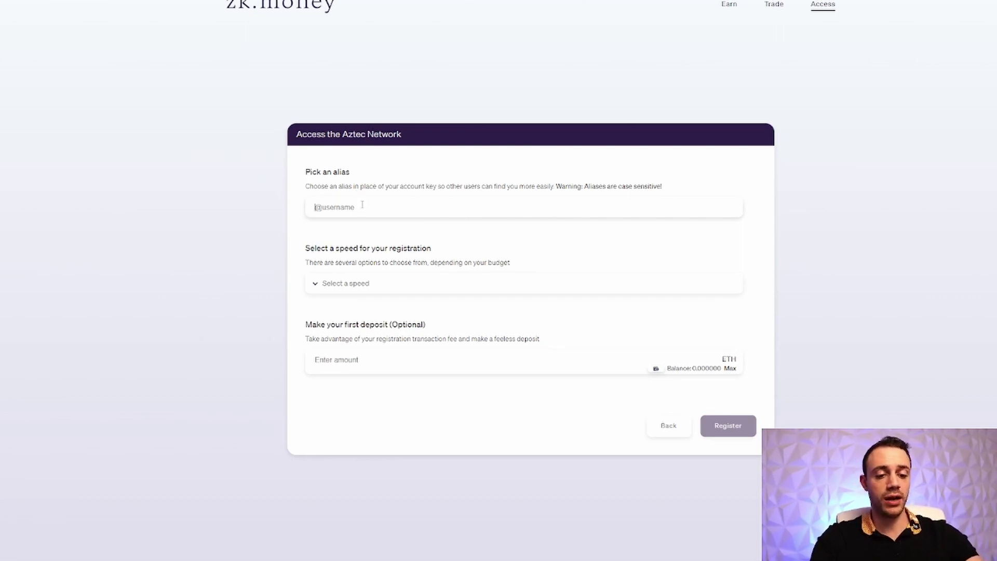
{"action": "left_click", "coordinate": [434, 207]}
{"action": "type", "text": "TopC"}
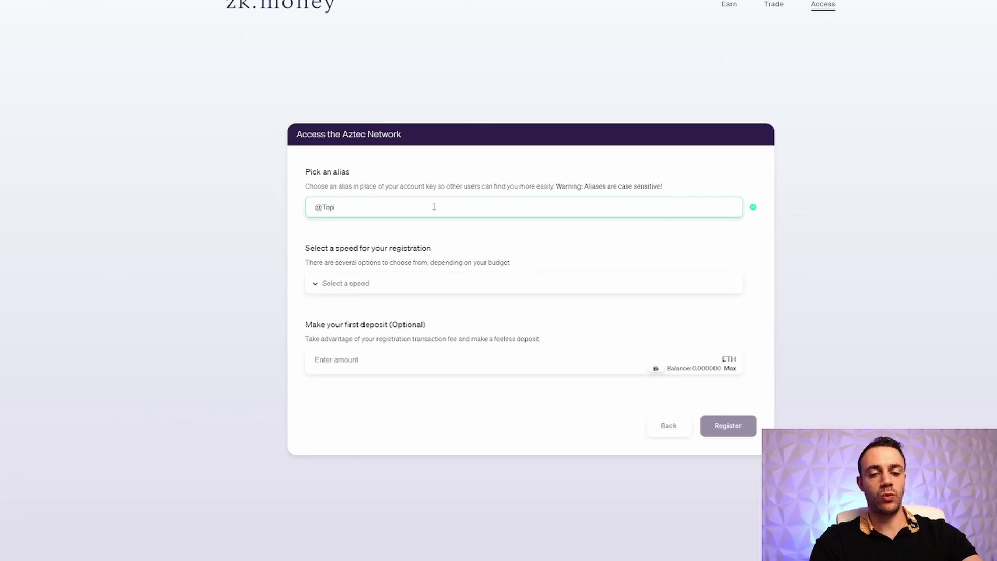
{"action": "left_click", "coordinate": [369, 284]}
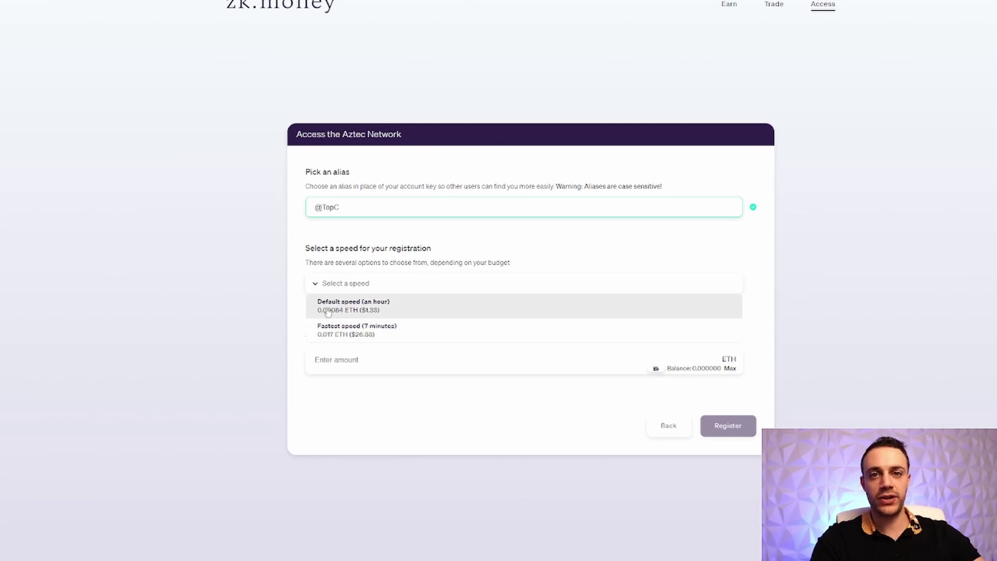
{"action": "left_click", "coordinate": [351, 304]}
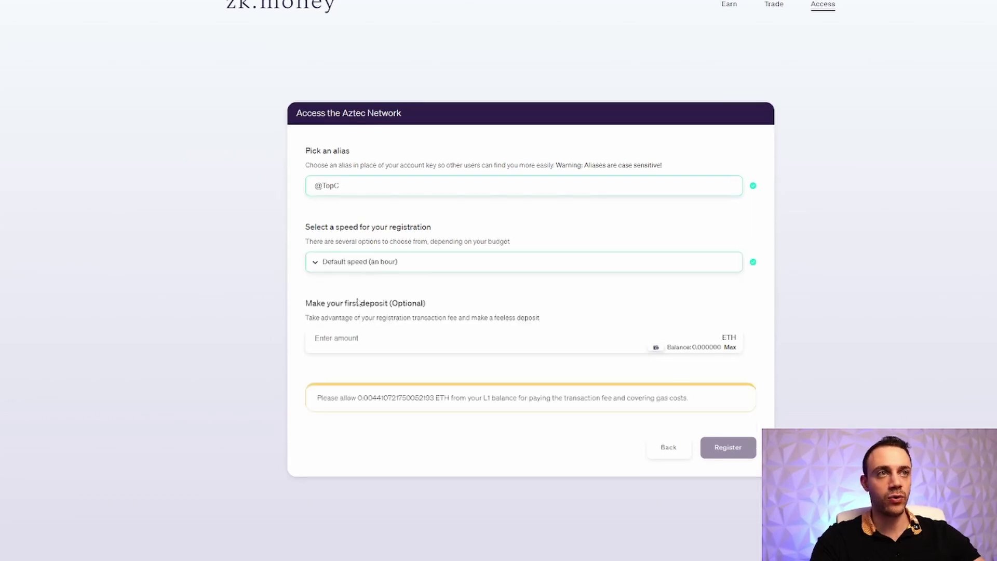
{"action": "left_click", "coordinate": [315, 338]}
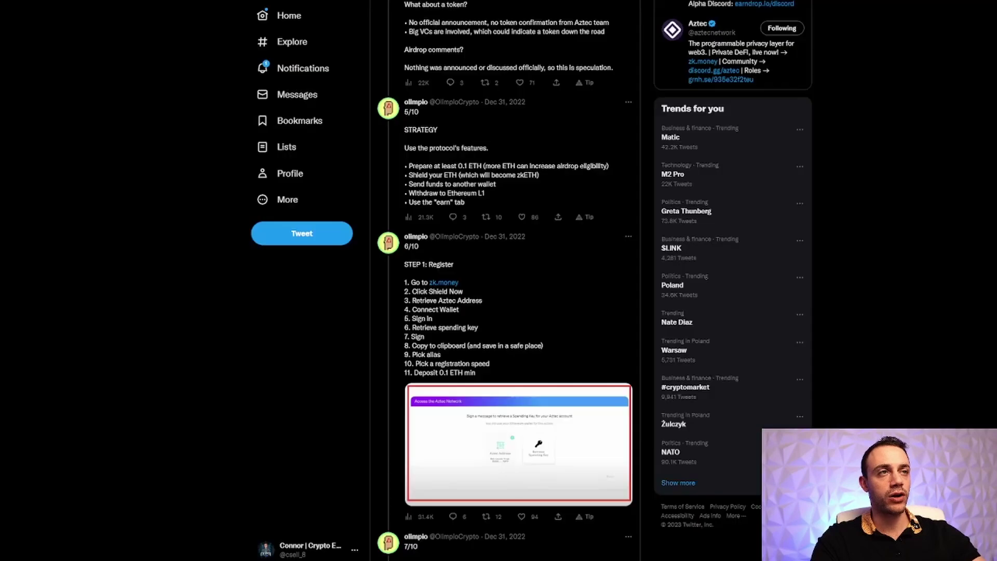
Switch to the Twitter thread and check its instructions for the registration deposit and the following steps.
{"action": "scroll", "coordinate": [641, 229], "scroll_direction": "down", "scroll_amount": 5}
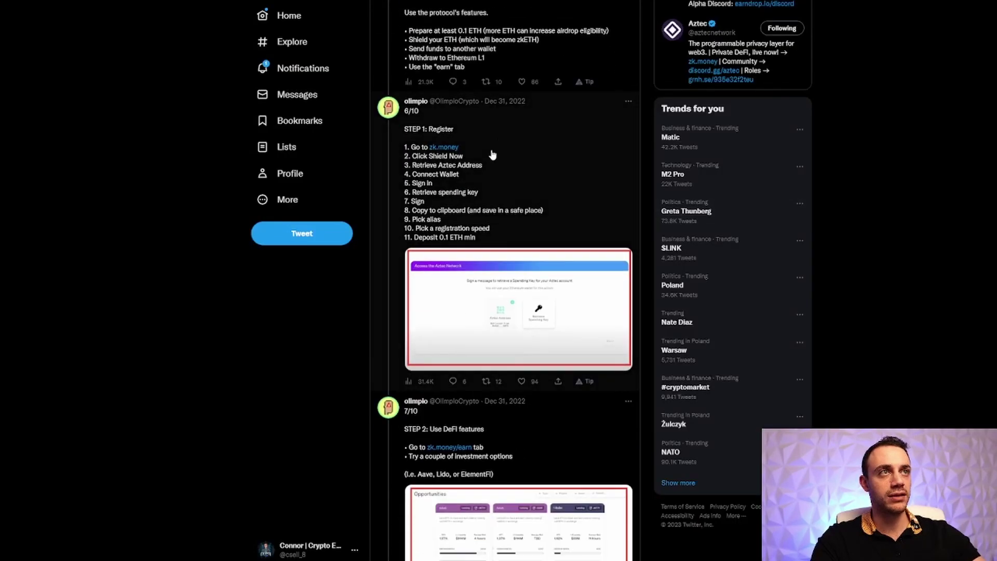
{"action": "scroll", "coordinate": [514, 163], "scroll_direction": "down", "scroll_amount": 2}
{"action": "scroll", "coordinate": [521, 167], "scroll_direction": "up", "scroll_amount": 3}
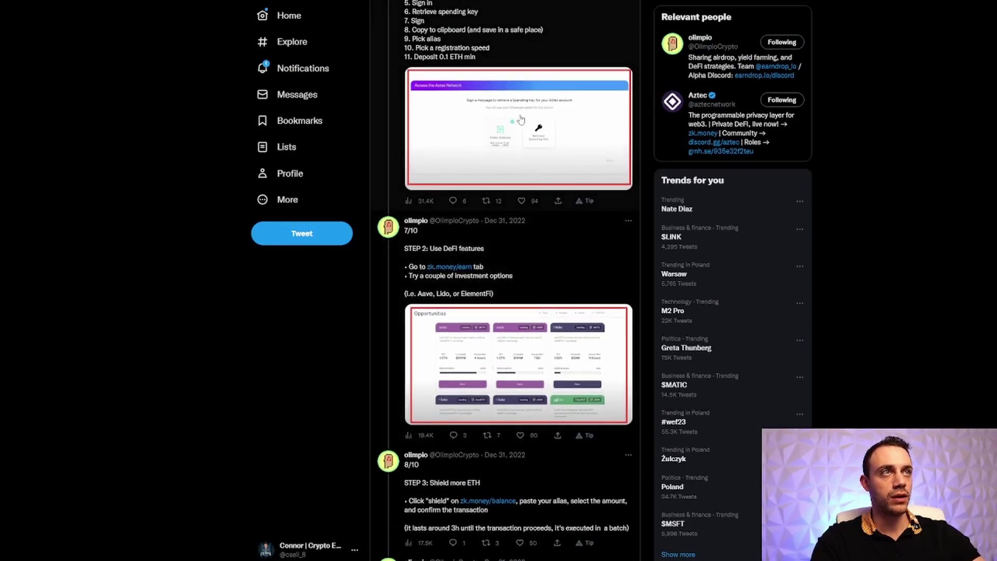
{"action": "scroll", "coordinate": [498, 156], "scroll_direction": "up", "scroll_amount": 1}
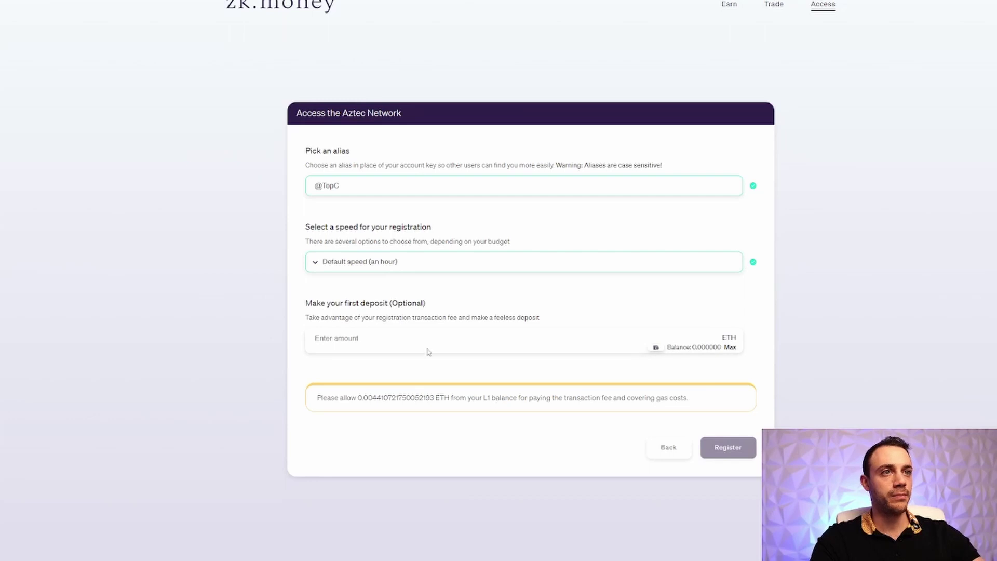
Enter a first deposit of 0.1 ETH on the zk.money registration form, keeping the default registration speed.
{"action": "left_click", "coordinate": [385, 329]}
{"action": "type", "text": "0.1"}
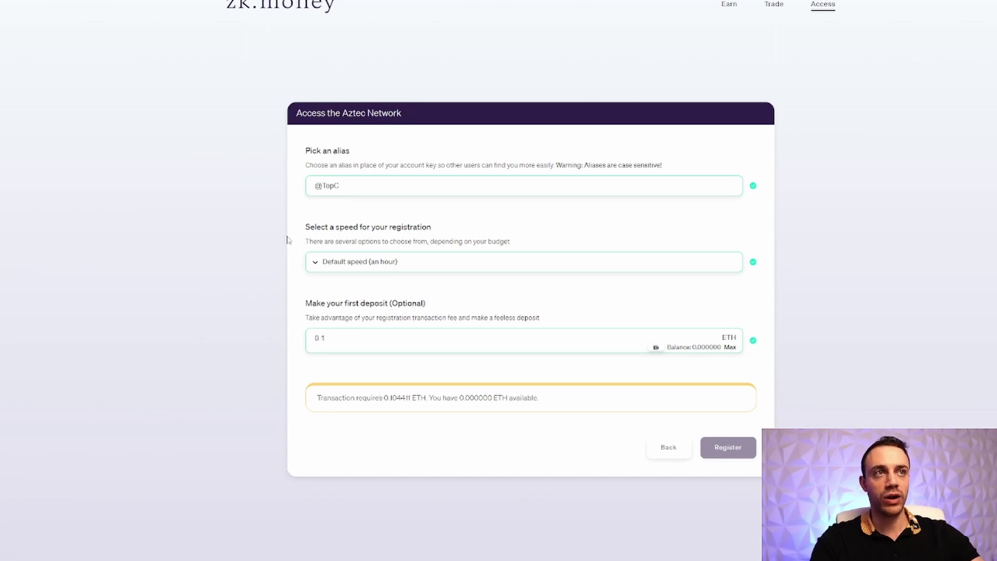
{"action": "left_click", "coordinate": [375, 262]}
{"action": "left_click", "coordinate": [448, 297]}
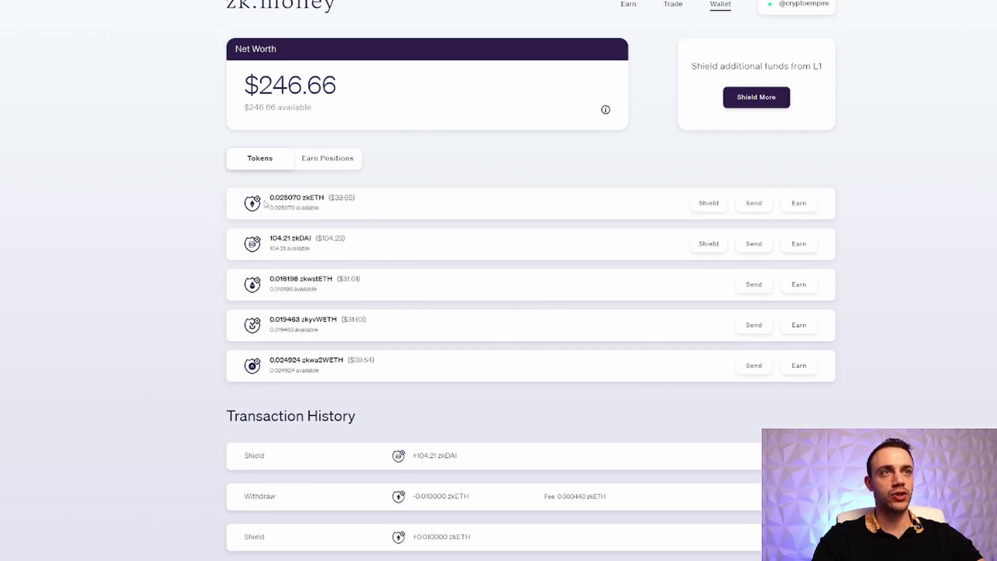
Examine the zkETH balance and its dollar value in the existing zk.money wallet.
{"action": "left_click_drag", "start_coordinate": [266, 201], "coordinate": [445, 188]}
{"action": "left_click", "coordinate": [398, 195]}
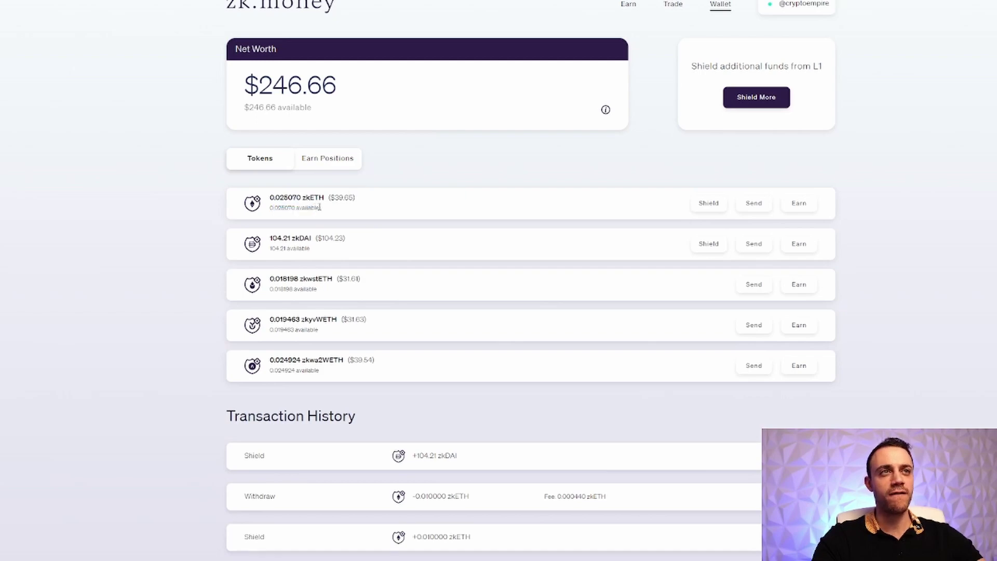
{"action": "double_click", "coordinate": [341, 197]}
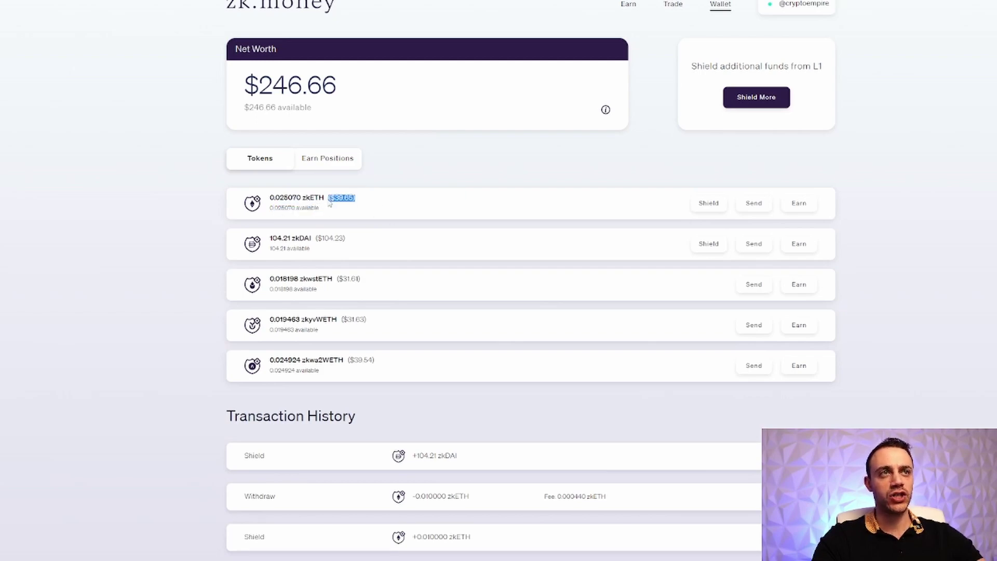
{"action": "left_click", "coordinate": [311, 207]}
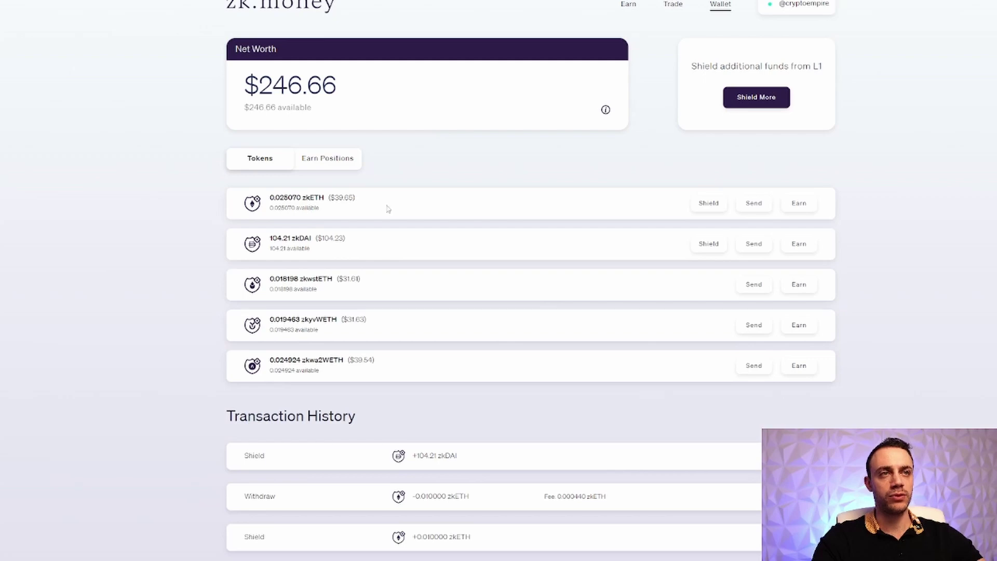
Check the asset choices for shielding more funds to the wallet's own alias, pick DAI, and close the form without shielding.
{"action": "left_click", "coordinate": [760, 97]}
{"action": "left_click", "coordinate": [554, 244]}
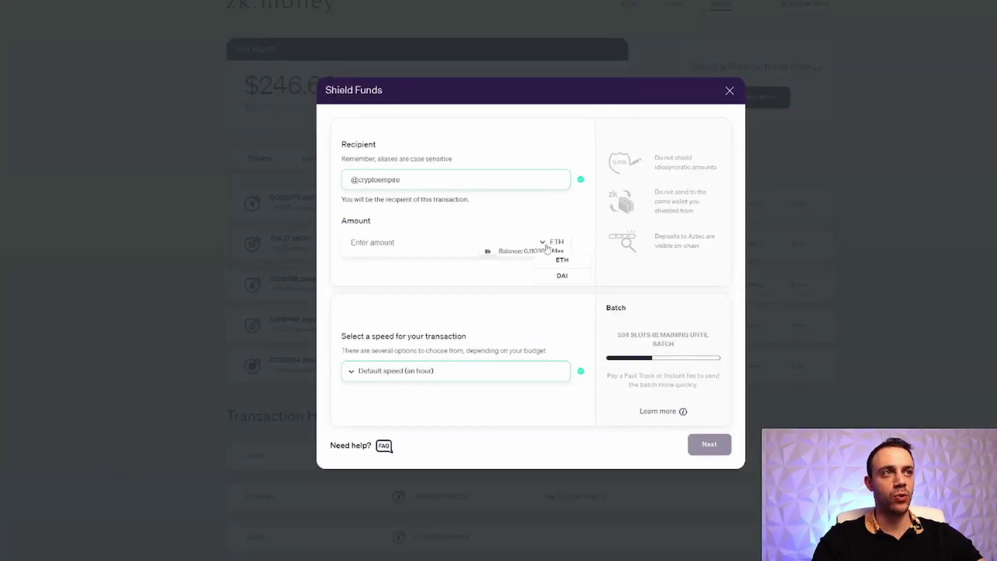
{"action": "left_click", "coordinate": [559, 275]}
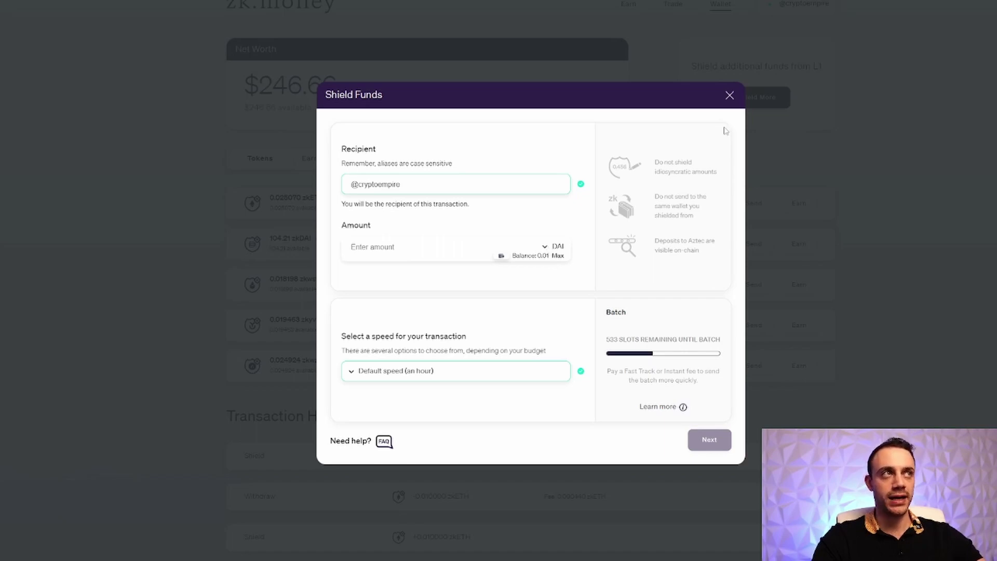
{"action": "left_click", "coordinate": [730, 97]}
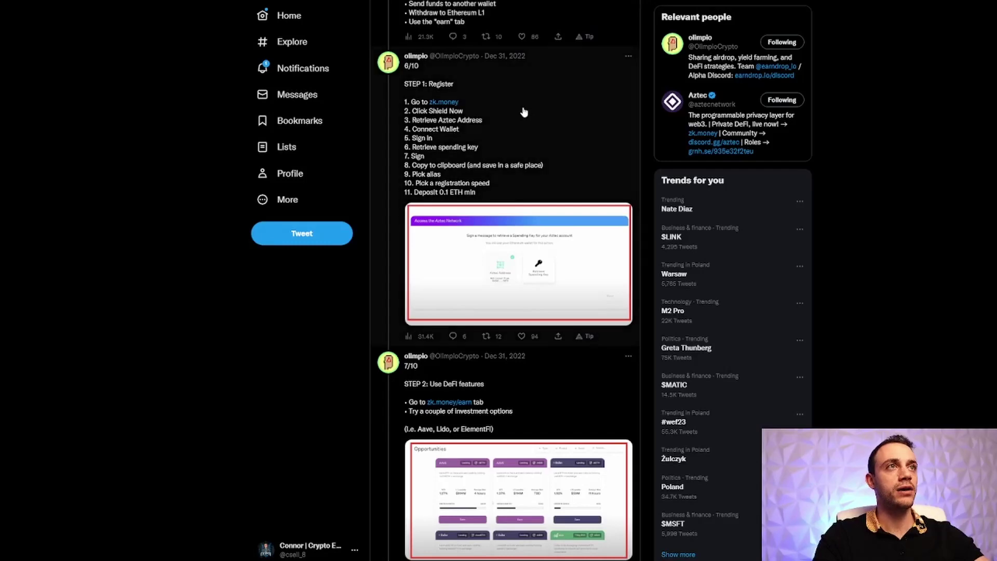
Switch to the Twitter thread and read its Step 2 instructions on using DeFi features.
{"action": "scroll", "coordinate": [523, 111], "scroll_direction": "down", "scroll_amount": 2}
{"action": "scroll", "coordinate": [557, 156], "scroll_direction": "up", "scroll_amount": 1}
{"action": "scroll", "coordinate": [502, 296], "scroll_direction": "down", "scroll_amount": 2}
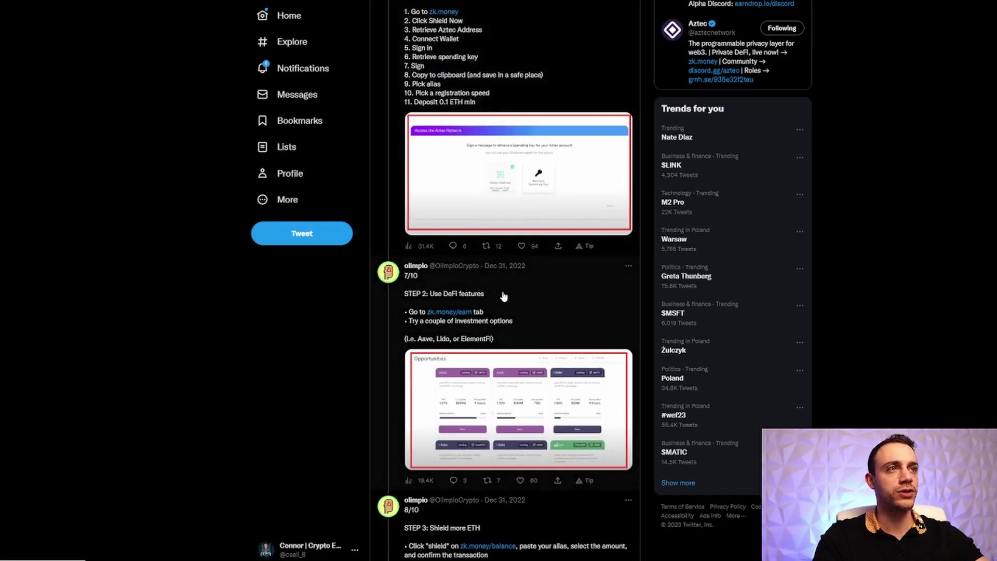
{"action": "scroll", "coordinate": [492, 292], "scroll_direction": "down", "scroll_amount": 1}
{"action": "scroll", "coordinate": [492, 292], "scroll_direction": "down", "scroll_amount": 1}
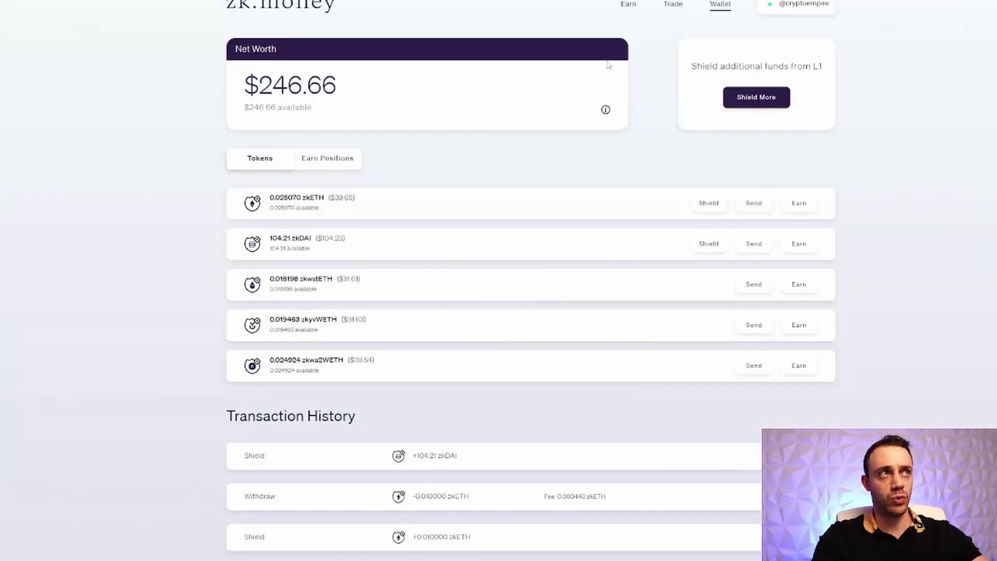
Try to lend 0.11 zkETH through the Aave earn opportunity on zk.money, and close the form.
{"action": "left_click", "coordinate": [627, 4]}
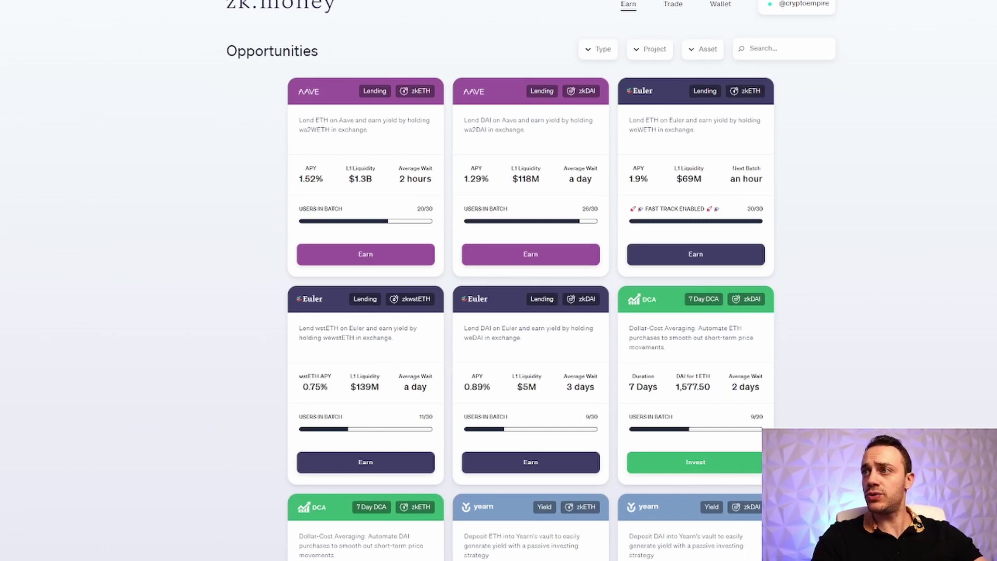
{"action": "left_click", "coordinate": [378, 255]}
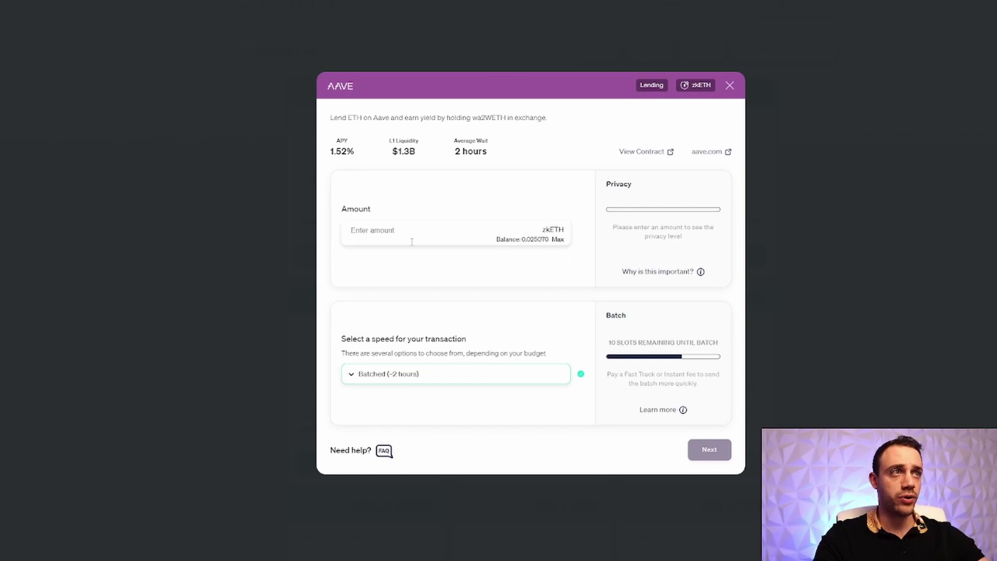
{"action": "left_click", "coordinate": [363, 230]}
{"action": "type", "text": "0.1"}
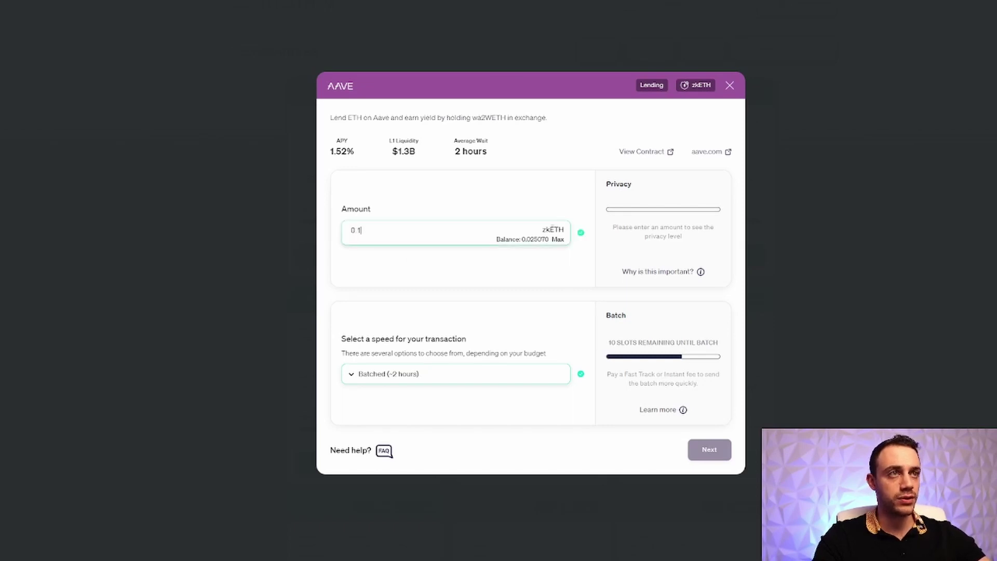
{"action": "type", "text": "1"}
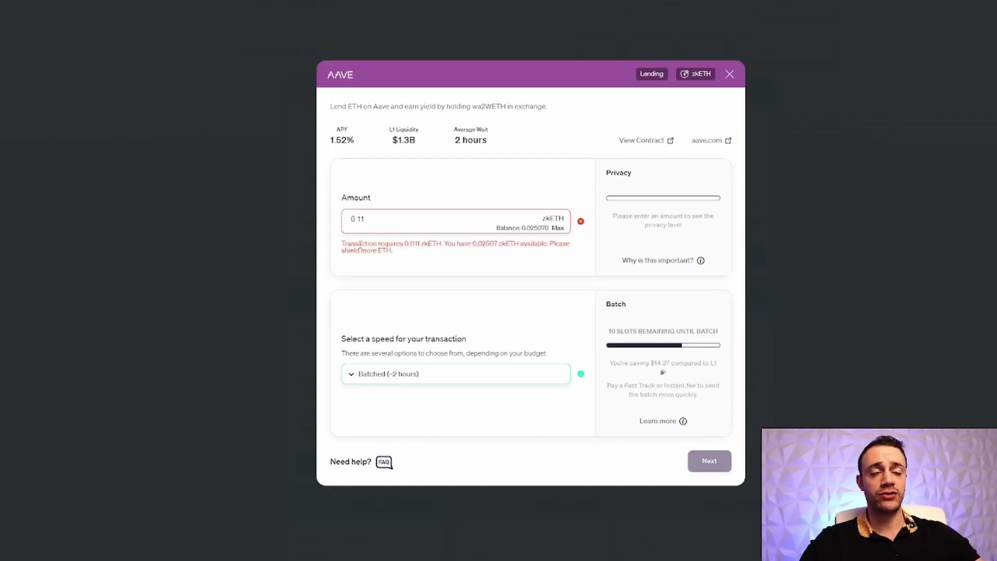
{"action": "left_click_drag", "start_coordinate": [359, 244], "coordinate": [445, 243]}
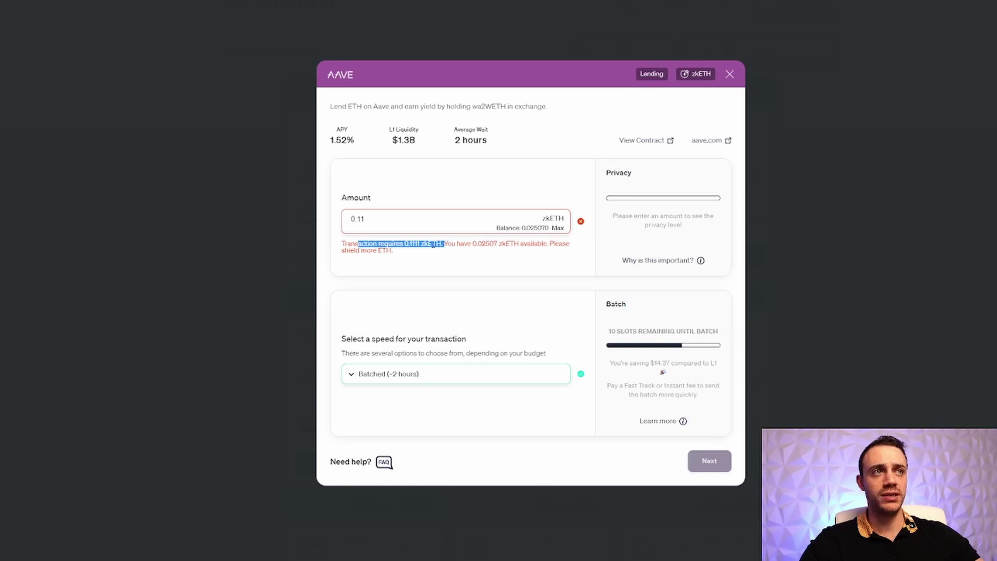
{"action": "left_click", "coordinate": [384, 244]}
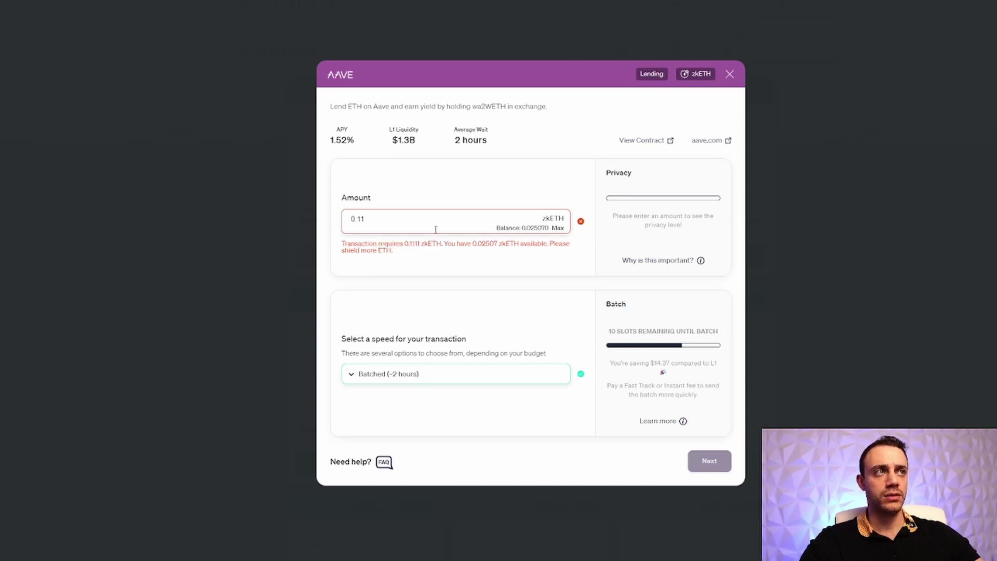
{"action": "left_click", "coordinate": [730, 74]}
Review the wallet's token balances and earn positions, including the zkwa2WETH amount held in Aave.
{"action": "left_click", "coordinate": [720, 4]}
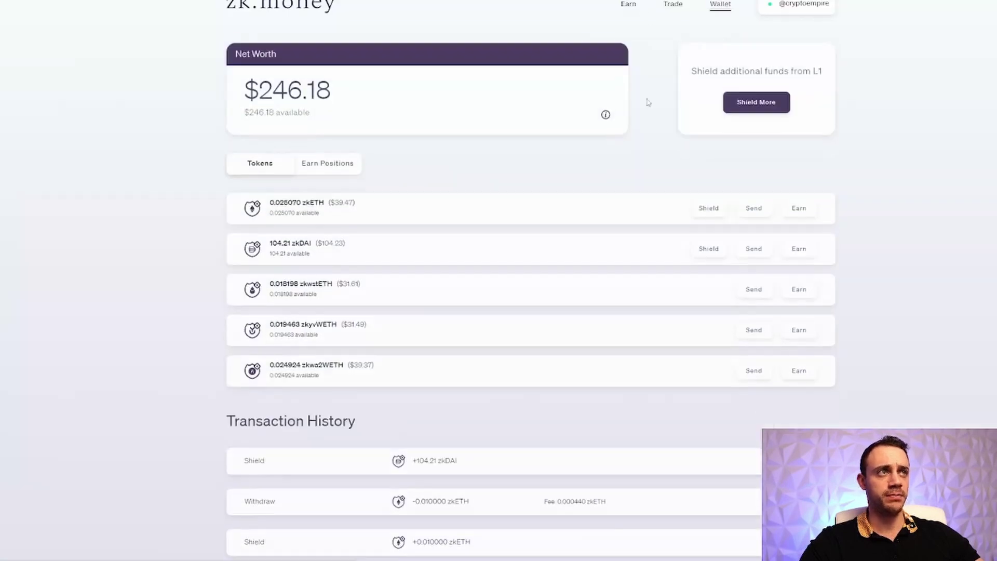
{"action": "scroll", "coordinate": [333, 338], "scroll_direction": "down", "scroll_amount": 2}
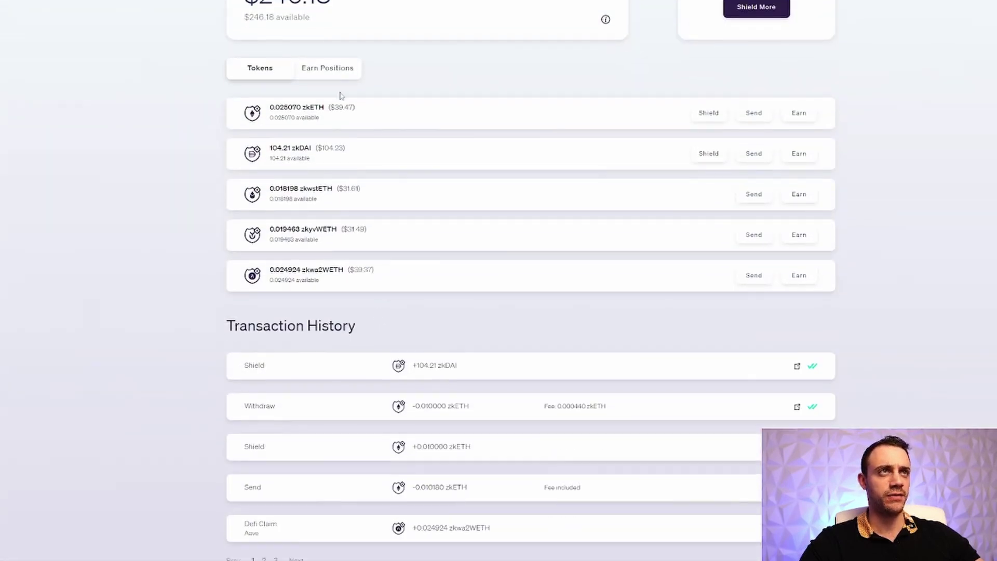
{"action": "scroll", "coordinate": [341, 93], "scroll_direction": "up", "scroll_amount": 2}
{"action": "left_click", "coordinate": [344, 158]}
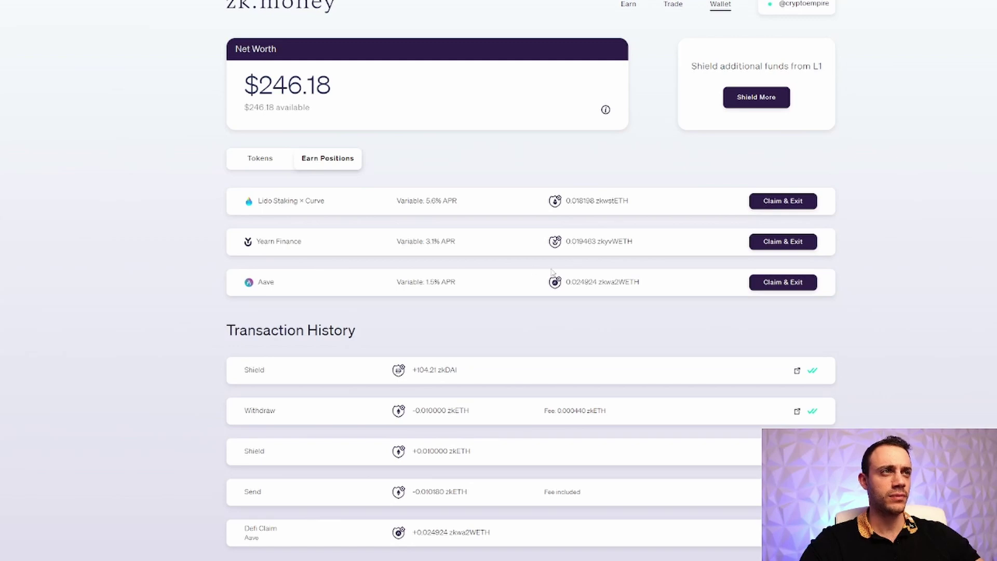
{"action": "left_click_drag", "start_coordinate": [568, 282], "coordinate": [611, 282]}
{"action": "left_click", "coordinate": [608, 281]}
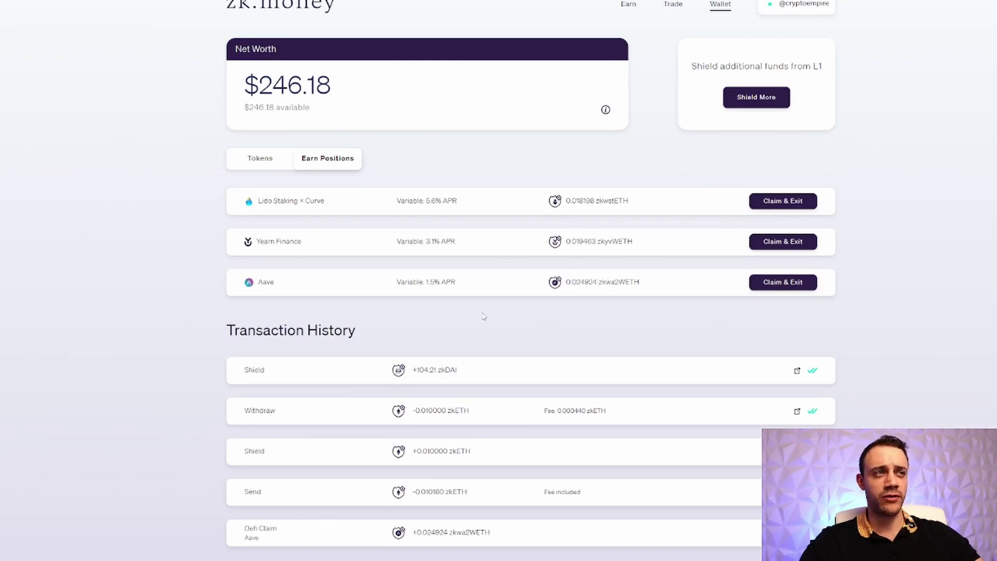
{"action": "left_click", "coordinate": [279, 161]}
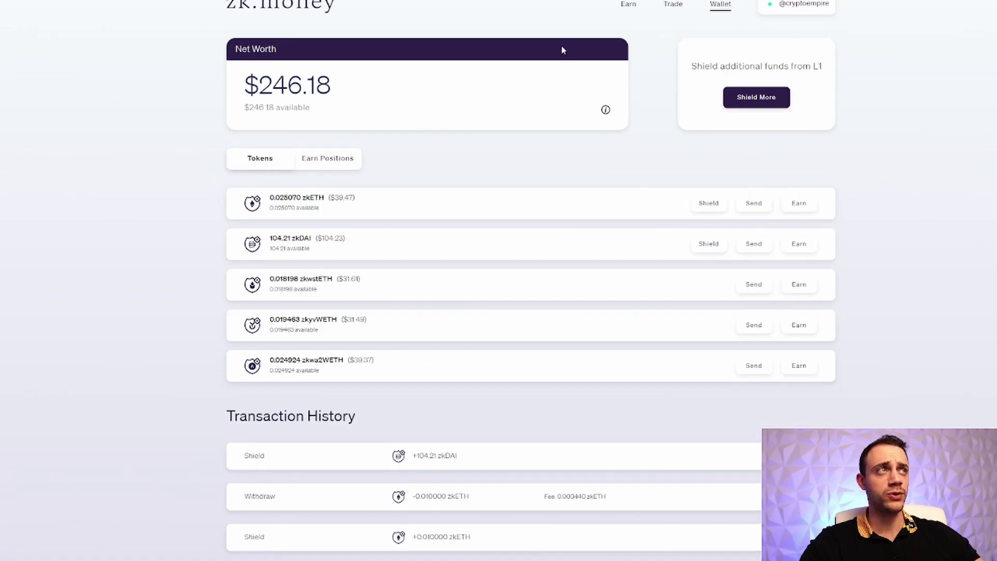
Enter 5 zkDAI for the Aave DAI lending opportunity and continue to the transaction summary.
{"action": "left_click", "coordinate": [626, 8]}
{"action": "scroll", "coordinate": [411, 215], "scroll_direction": "down", "scroll_amount": 2}
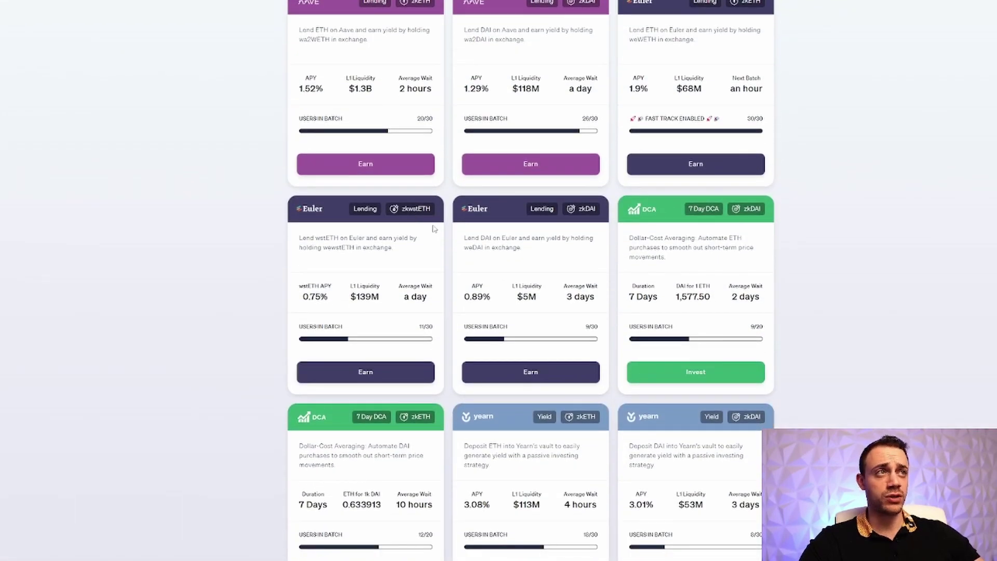
{"action": "left_click", "coordinate": [542, 164]}
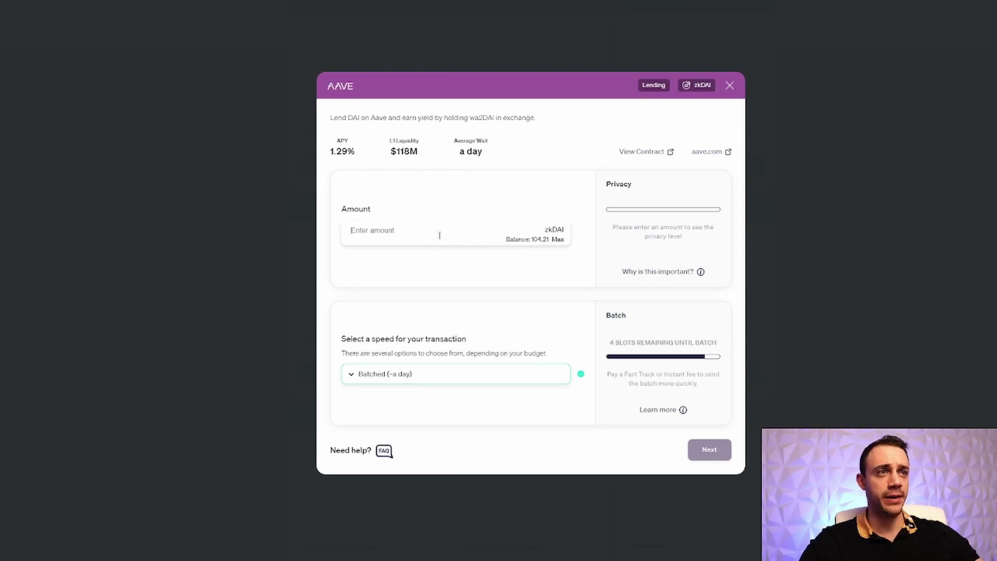
{"action": "type", "text": "5"}
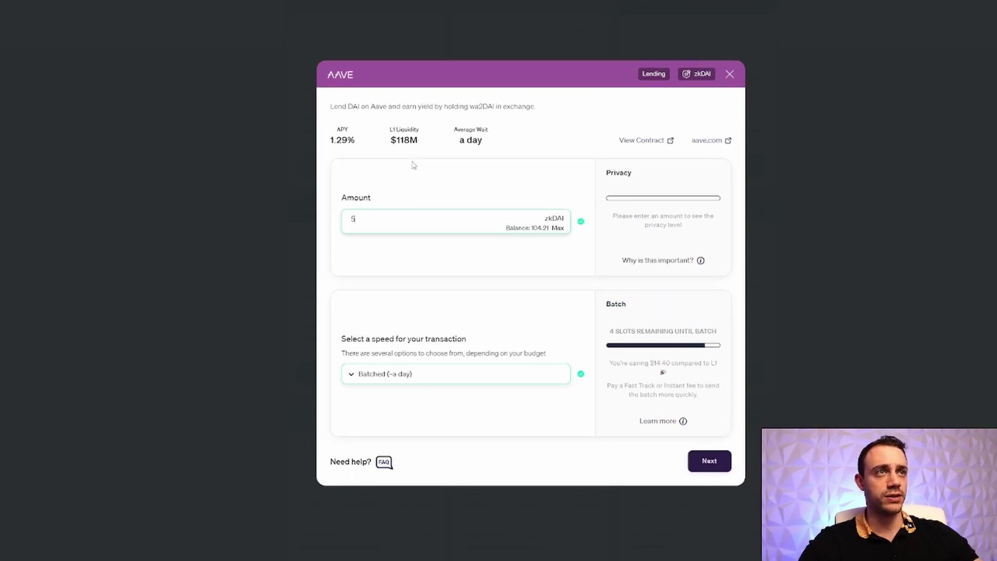
{"action": "left_click", "coordinate": [710, 461]}
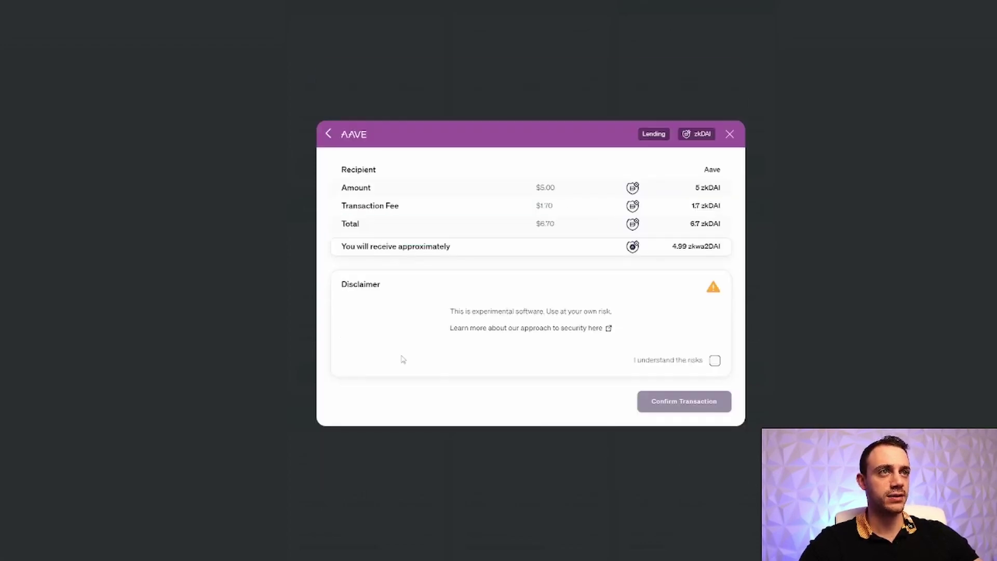
Return to the Aave lending form and compare the transaction speeds and fees, keeping Batched (~a day).
{"action": "left_click", "coordinate": [329, 132]}
{"action": "left_click", "coordinate": [385, 381]}
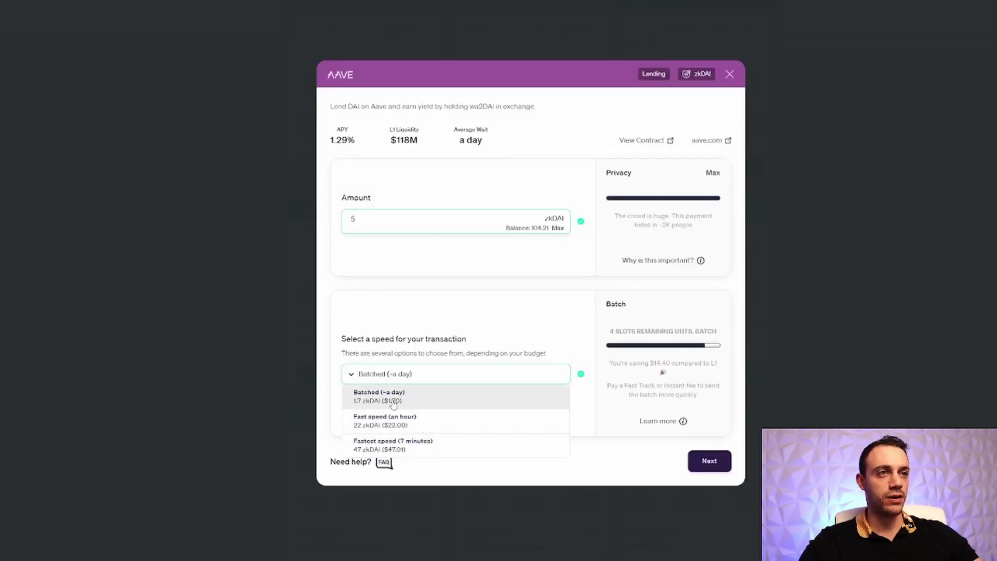
{"action": "left_click", "coordinate": [415, 375]}
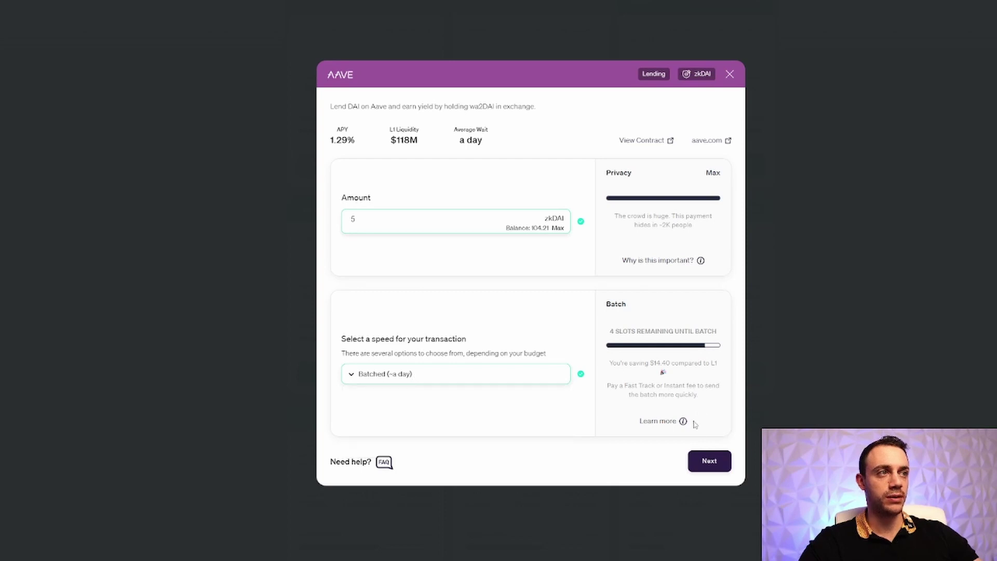
Accept the risks, confirm the 5 zkDAI Aave lending transaction, sign the spending key request in MetaMask, and close the finished transaction.
{"action": "left_click", "coordinate": [711, 461]}
{"action": "left_click", "coordinate": [713, 363]}
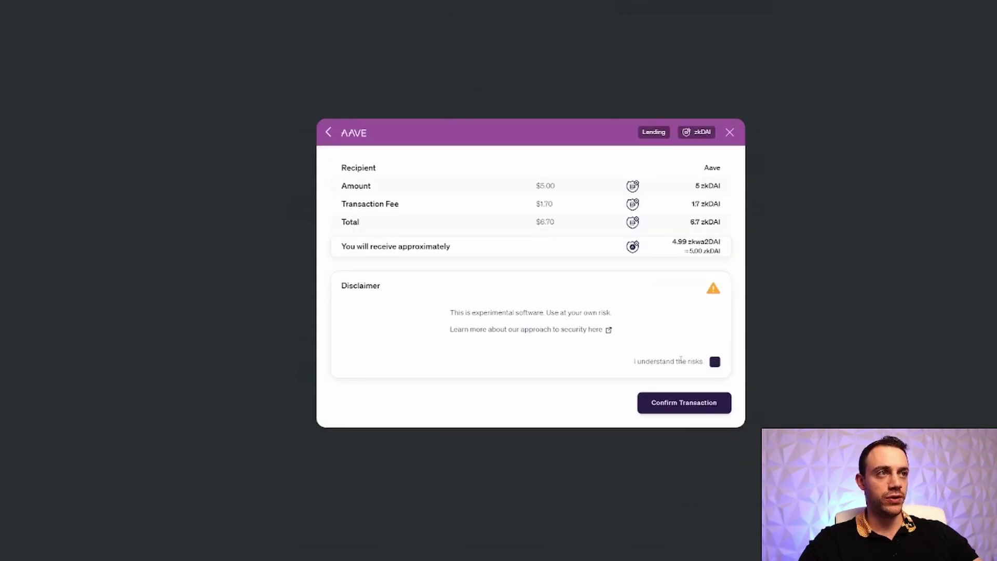
{"action": "left_click", "coordinate": [654, 402]}
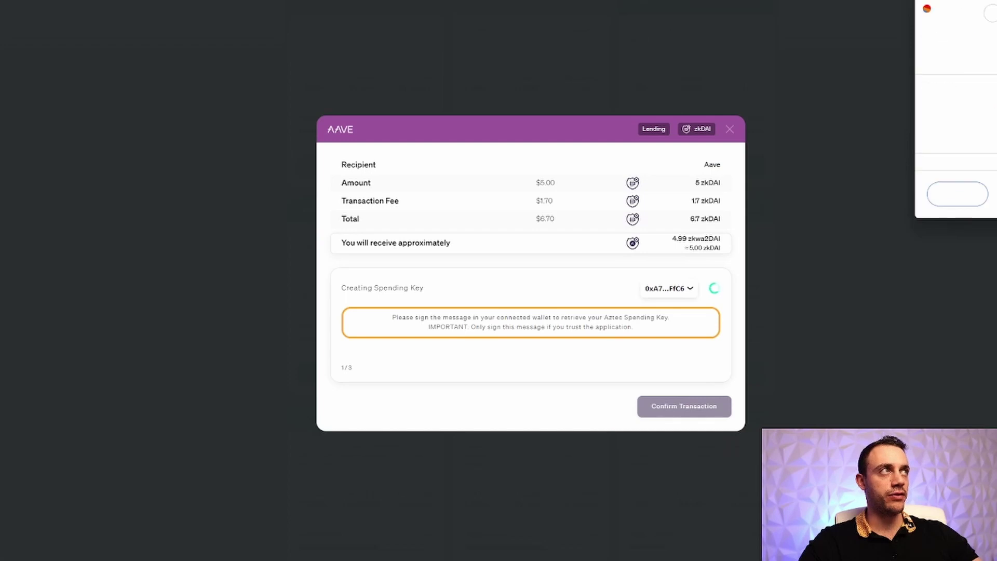
{"action": "left_click_drag", "start_coordinate": [479, 143], "coordinate": [286, 104]}
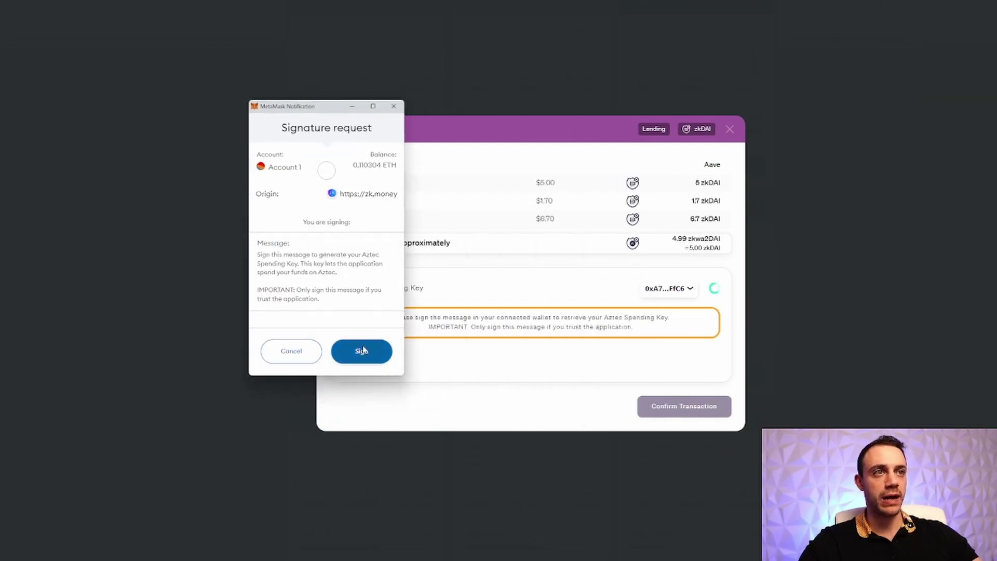
{"action": "left_click", "coordinate": [338, 351]}
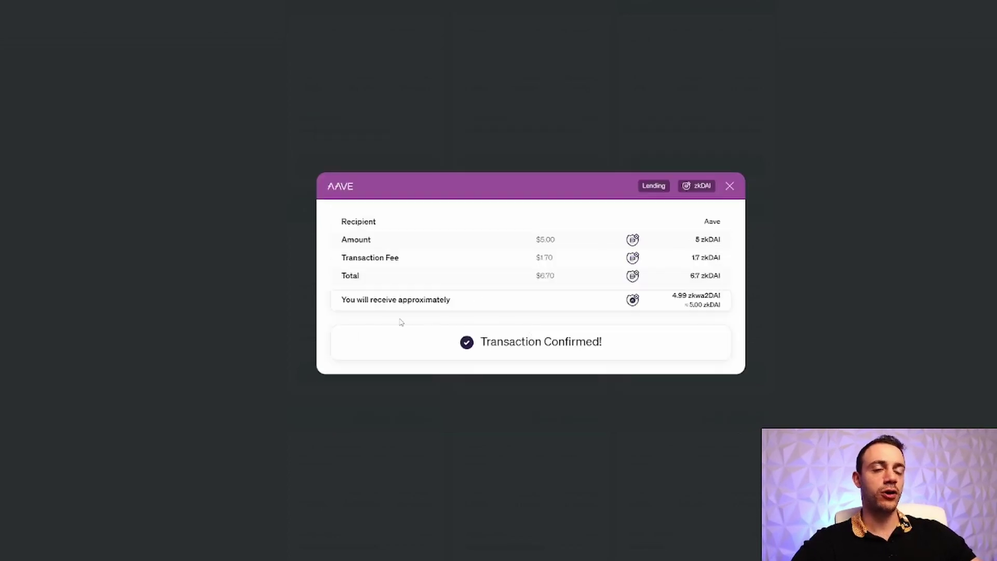
{"action": "left_click", "coordinate": [730, 186]}
Find the Lido staking opportunity, enter 0.01 zkETH at the Batched (~2 hours) speed, and continue to the transaction summary.
{"action": "scroll", "coordinate": [803, 249], "scroll_direction": "down", "scroll_amount": 2}
{"action": "scroll", "coordinate": [800, 254], "scroll_direction": "up", "scroll_amount": 3}
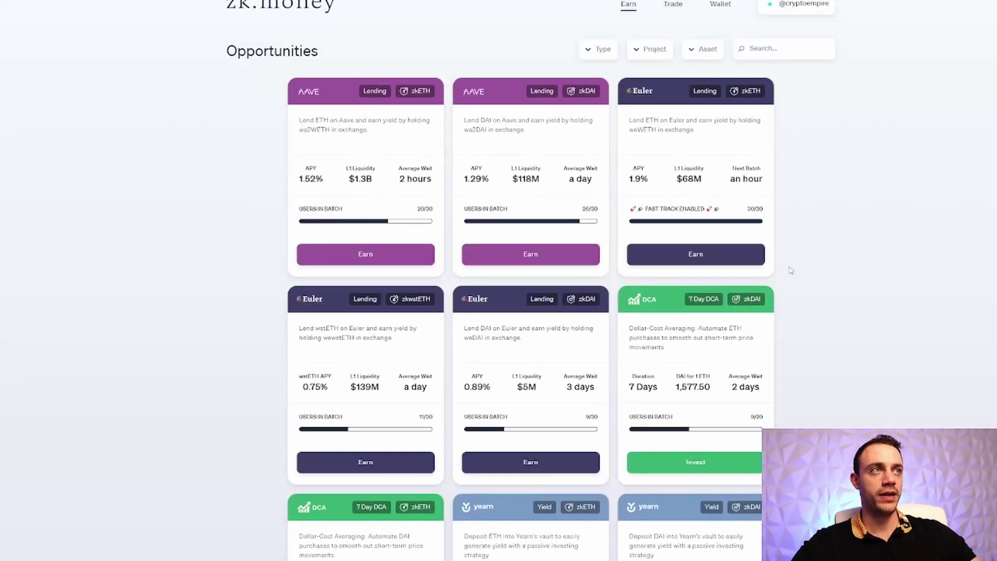
{"action": "scroll", "coordinate": [789, 270], "scroll_direction": "down", "scroll_amount": 3}
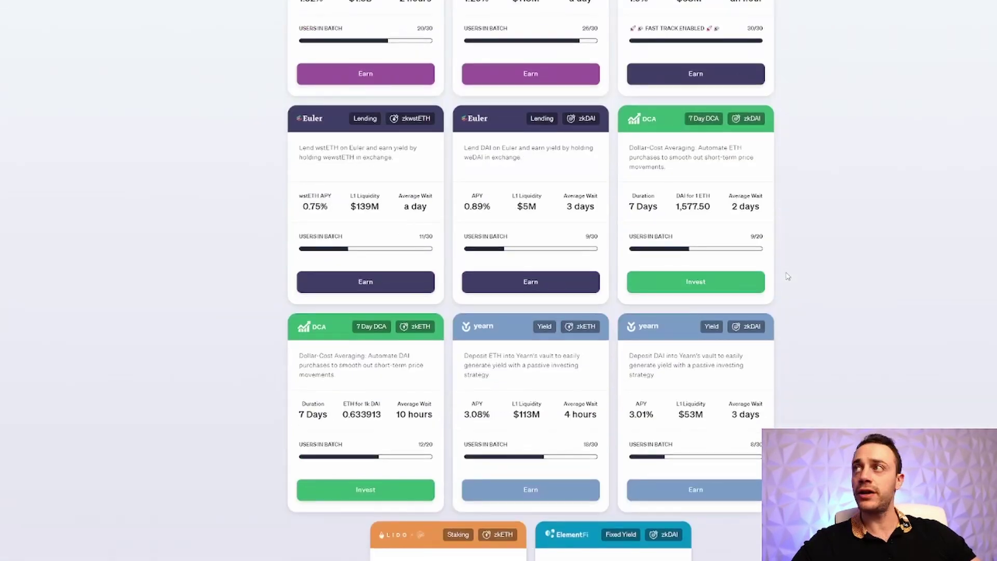
{"action": "scroll", "coordinate": [707, 291], "scroll_direction": "down", "scroll_amount": 4}
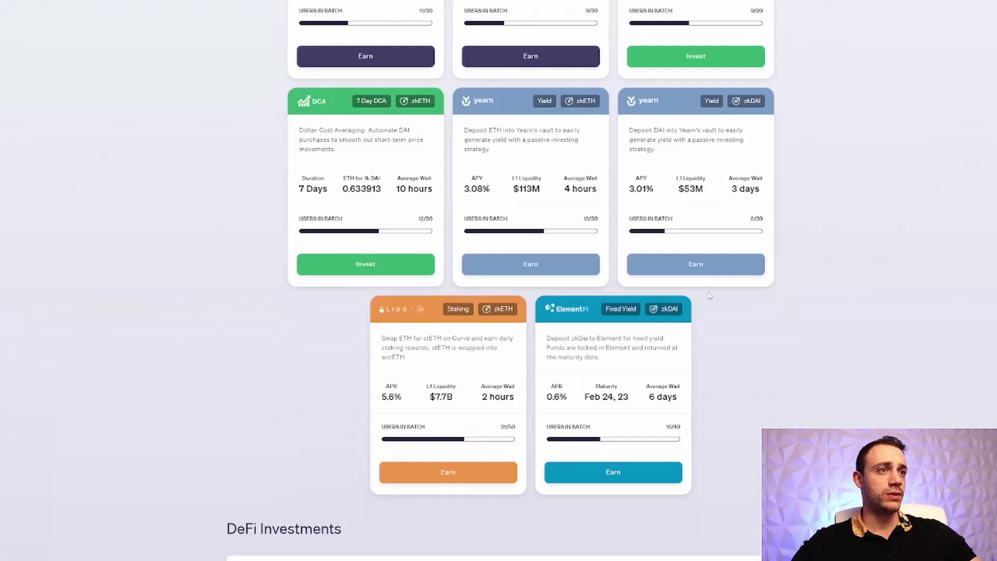
{"action": "left_click", "coordinate": [499, 472]}
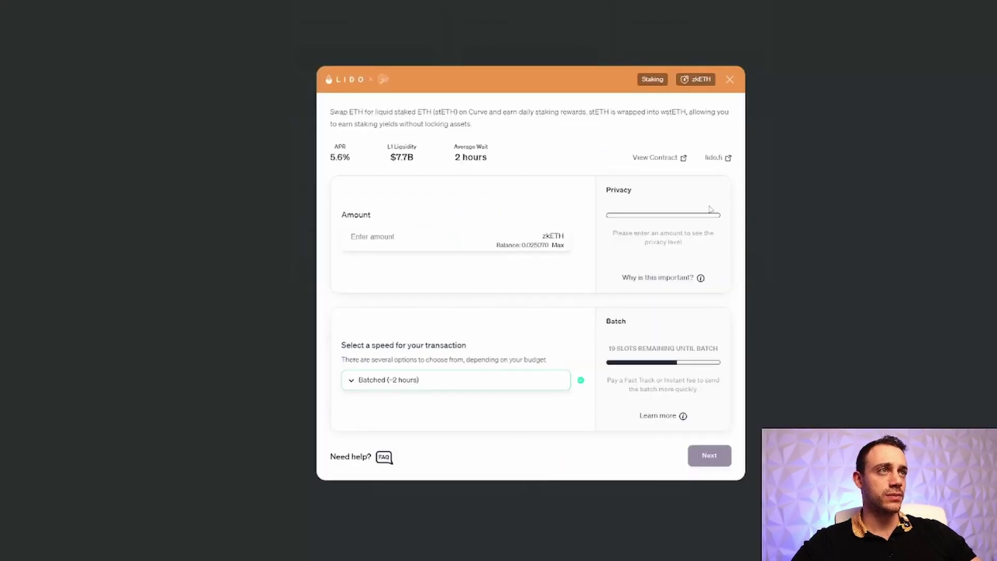
{"action": "type", "text": "0.01"}
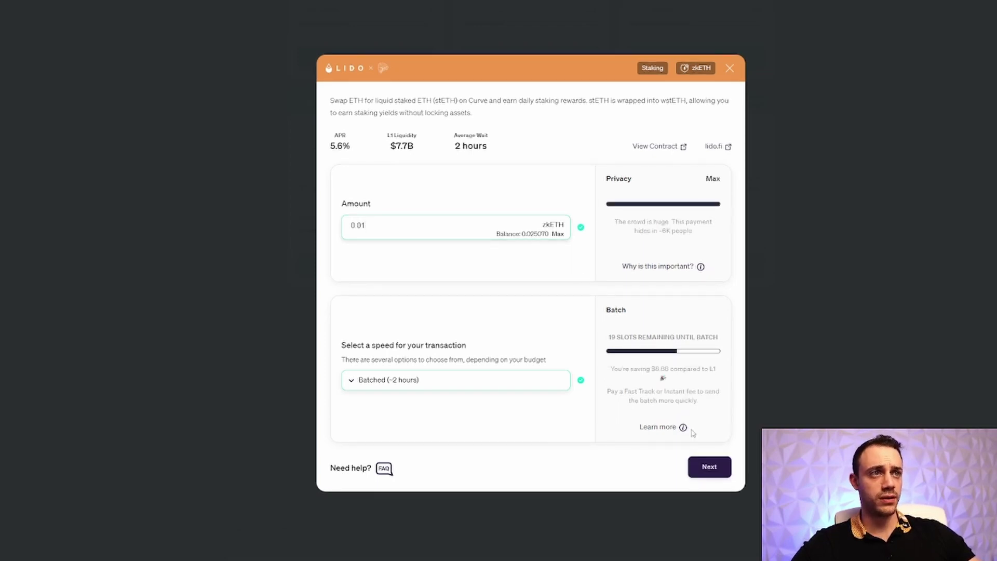
{"action": "left_click", "coordinate": [697, 465]}
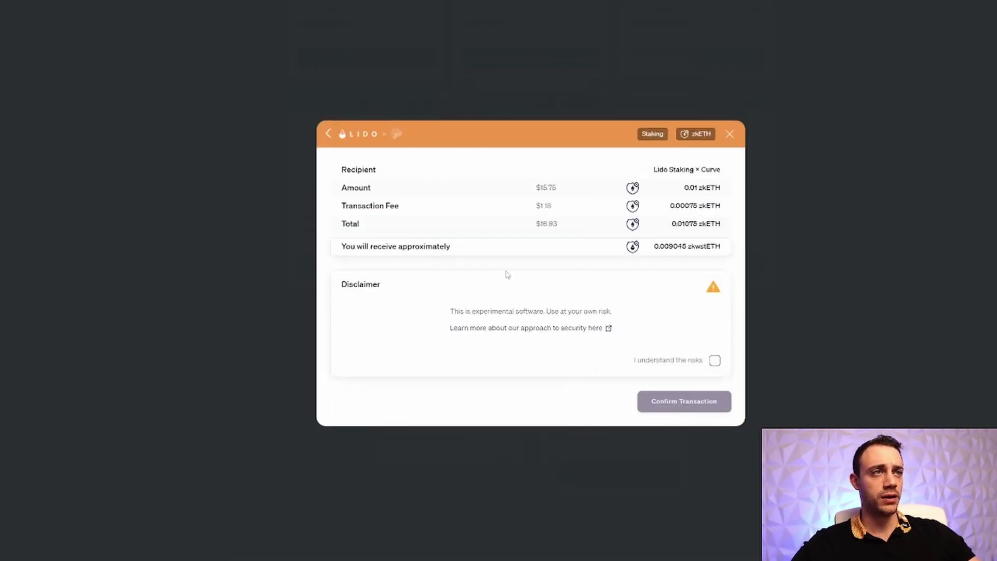
Accept the risks, confirm the 0.01 zkETH Lido staking transaction with its wallet signature, and close the finished transaction.
{"action": "left_click", "coordinate": [715, 361]}
{"action": "left_click", "coordinate": [694, 400]}
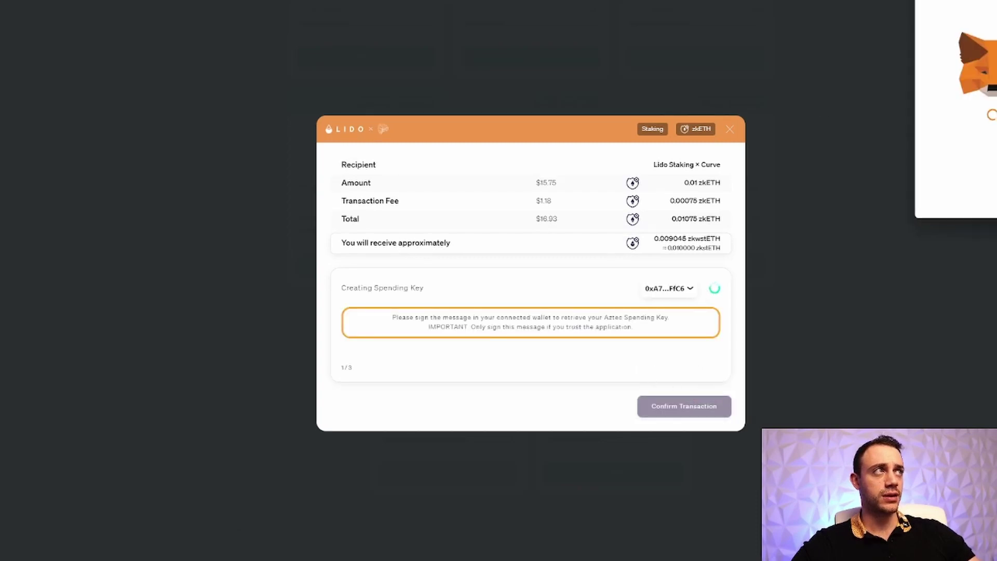
{"action": "left_click", "coordinate": [574, 344]}
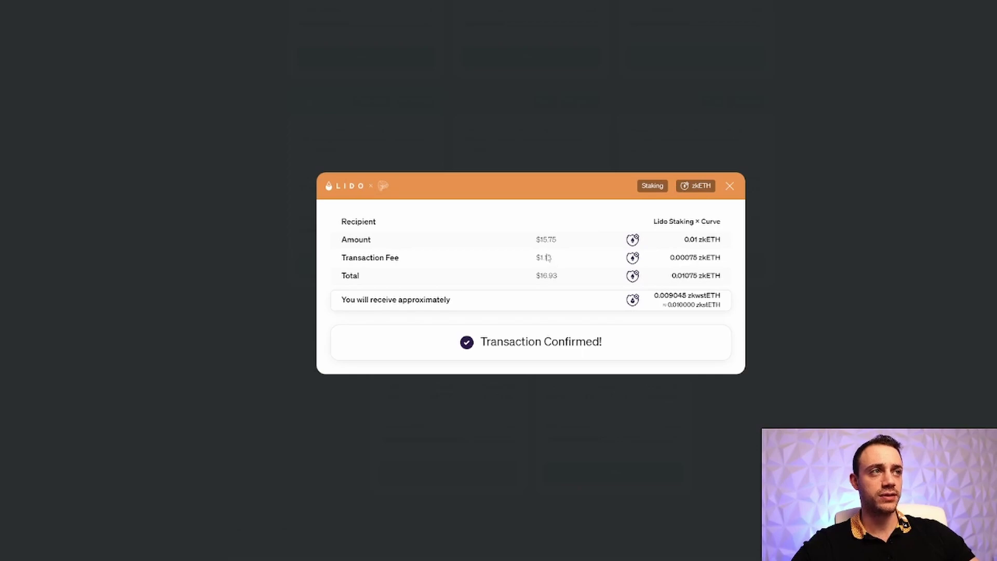
{"action": "left_click", "coordinate": [729, 185]}
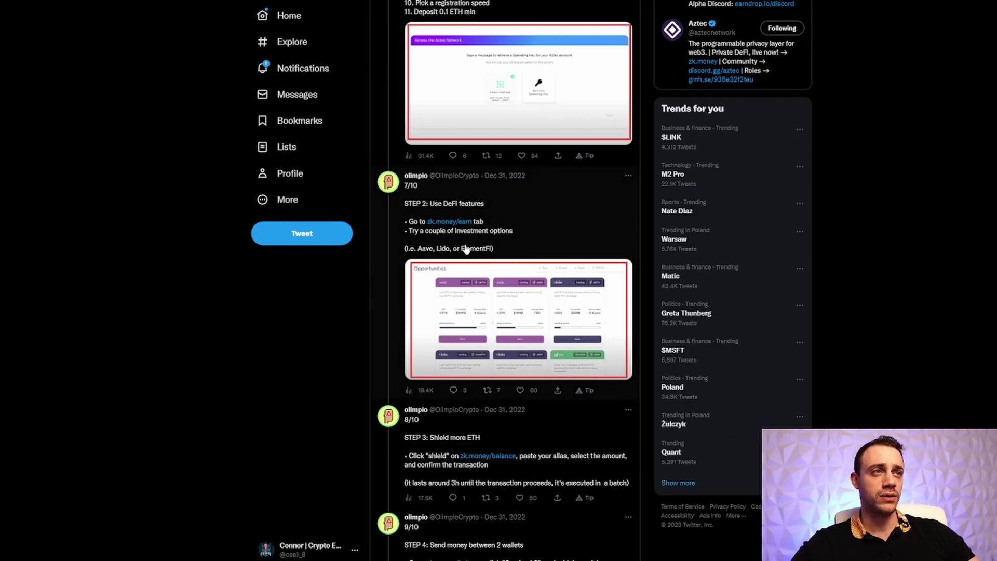
Read the thread's Step 3 on shielding more ETH, and open the Shield Funds form from the zk.money wallet.
{"action": "scroll", "coordinate": [463, 248], "scroll_direction": "down", "scroll_amount": 3}
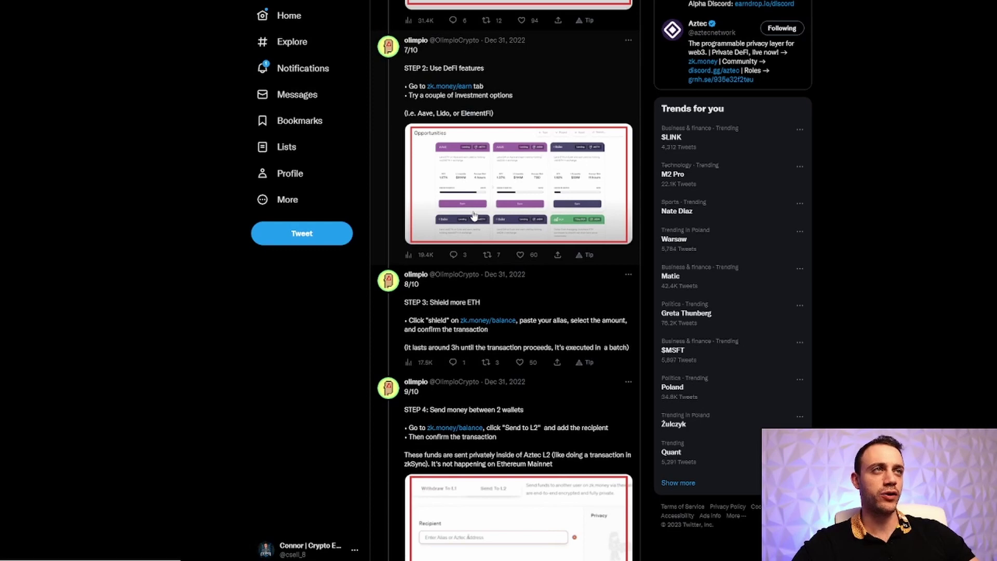
{"action": "scroll", "coordinate": [540, 196], "scroll_direction": "down", "scroll_amount": 3}
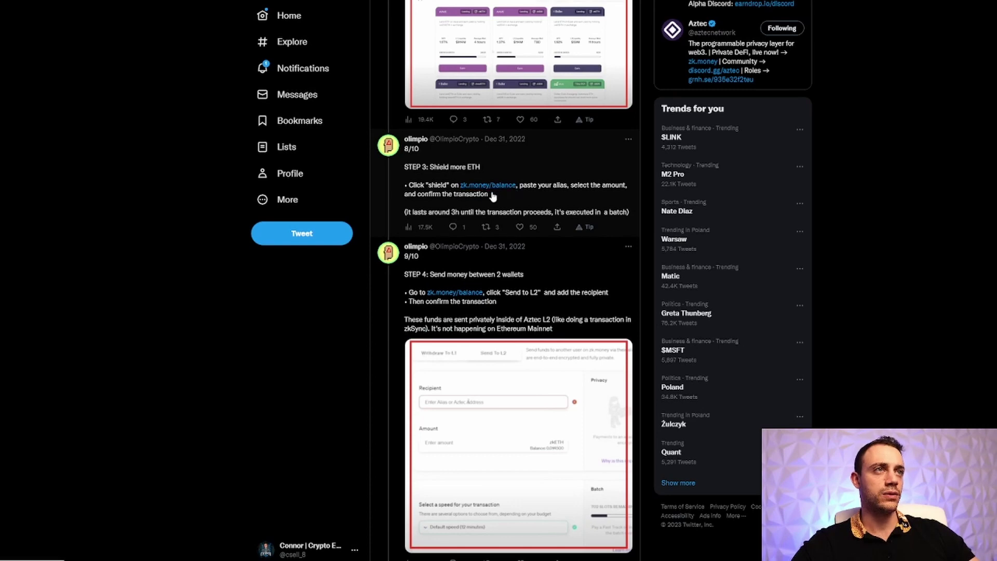
{"action": "scroll", "coordinate": [583, 209], "scroll_direction": "up", "scroll_amount": 1}
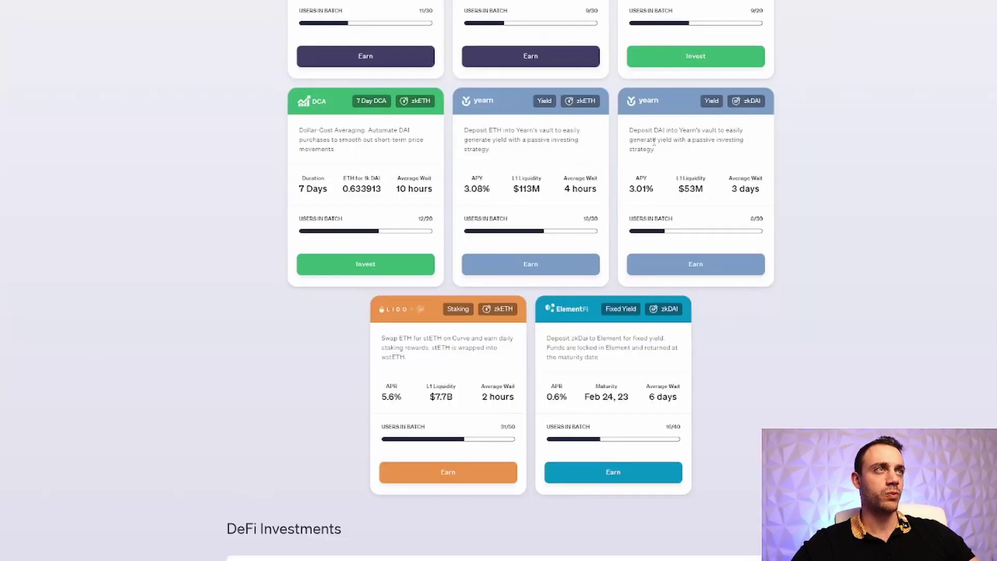
{"action": "scroll", "coordinate": [723, 7], "scroll_direction": "up", "scroll_amount": 8}
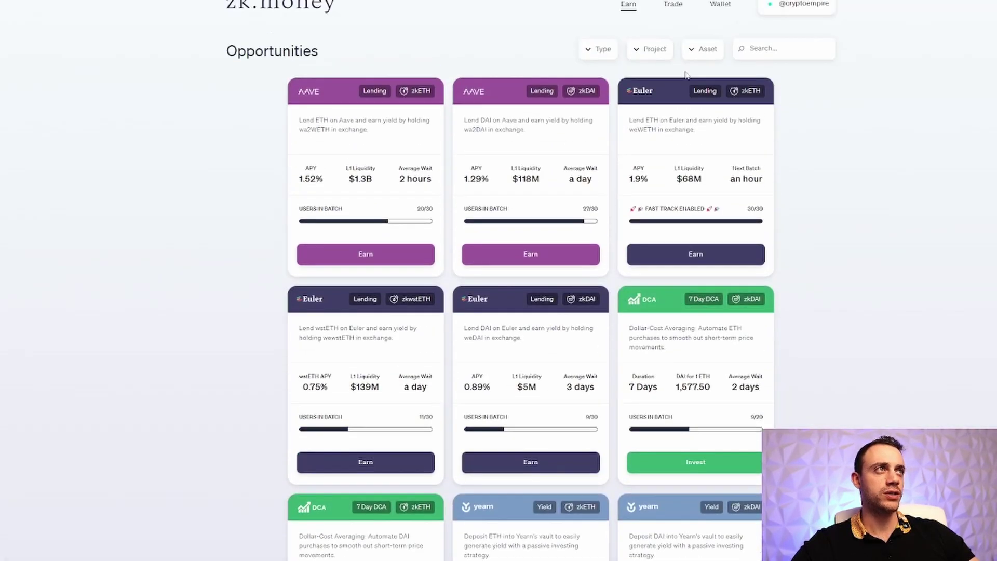
{"action": "left_click", "coordinate": [724, 7]}
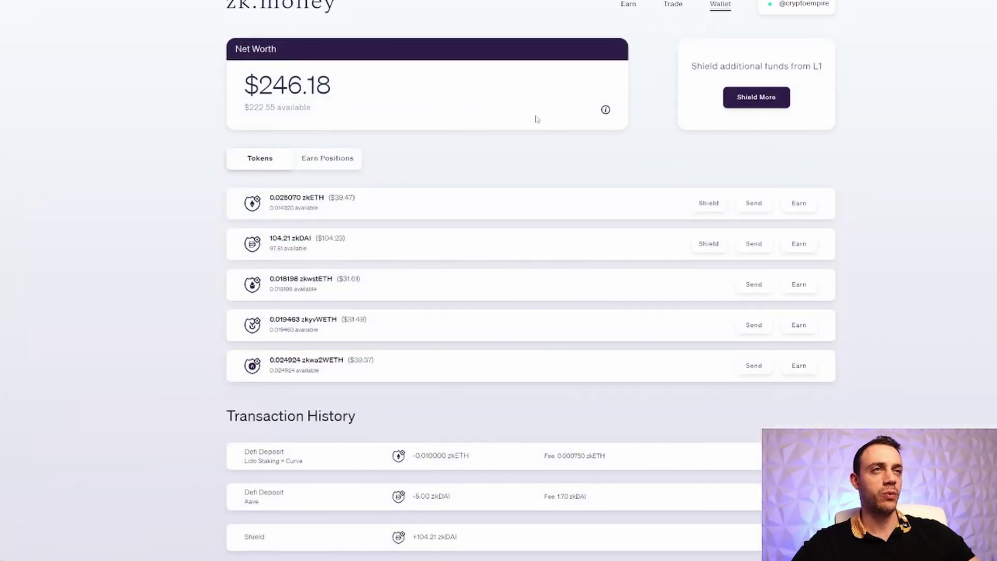
{"action": "left_click", "coordinate": [745, 96]}
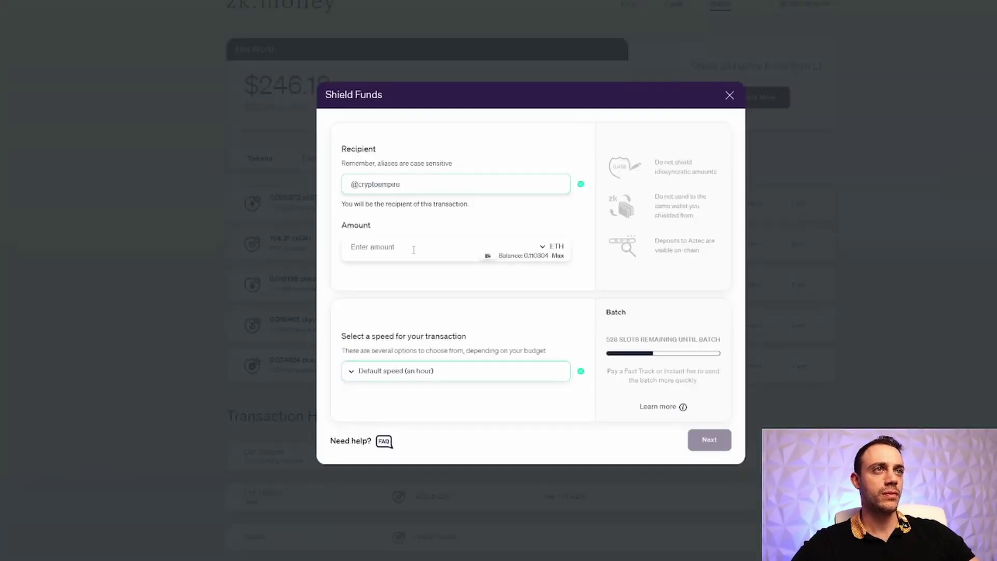
Enter 0.1 ETH to shield to the own alias, keep Default speed (an hour), and continue to the transaction summary.
{"action": "type", "text": "01"}
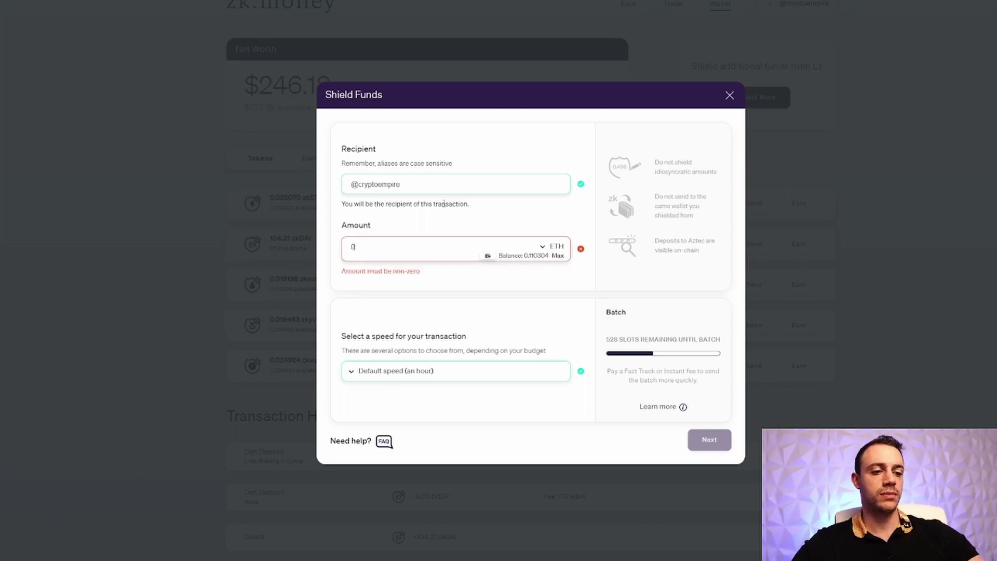
{"action": "key", "text": "BackSpace"}
{"action": "type", "text": ".1"}
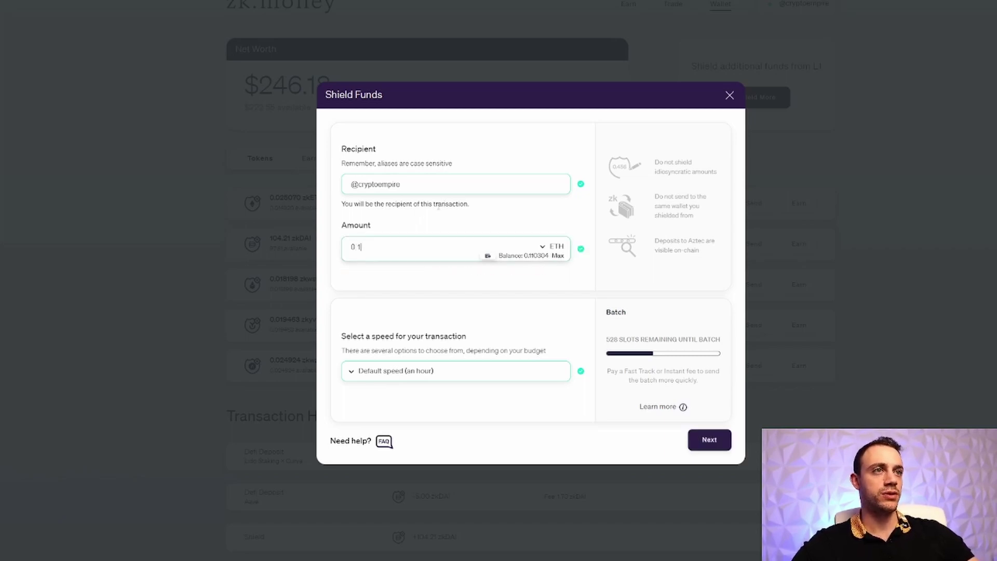
{"action": "left_click", "coordinate": [453, 372]}
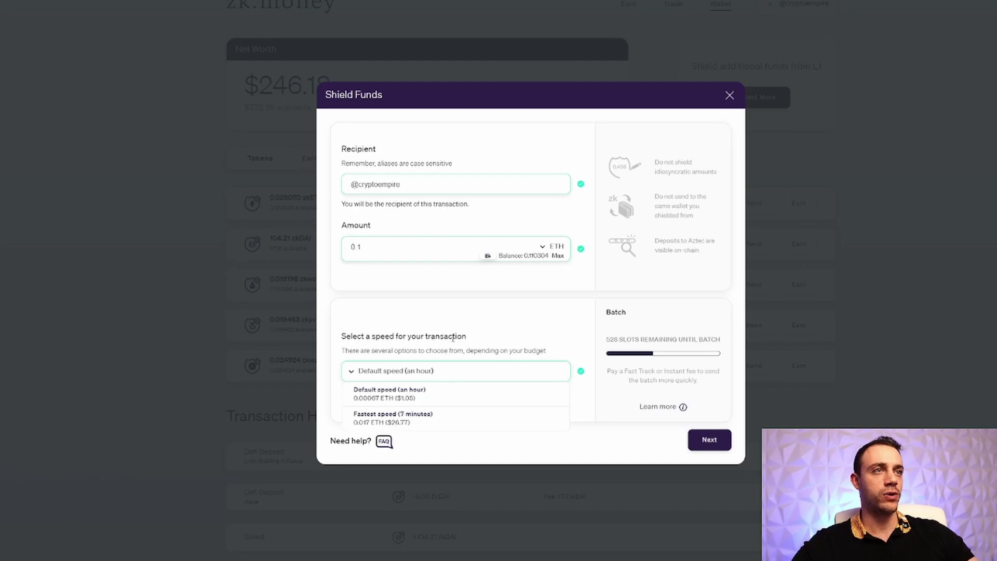
{"action": "left_click", "coordinate": [433, 375]}
{"action": "left_click", "coordinate": [416, 372]}
{"action": "left_click", "coordinate": [434, 330]}
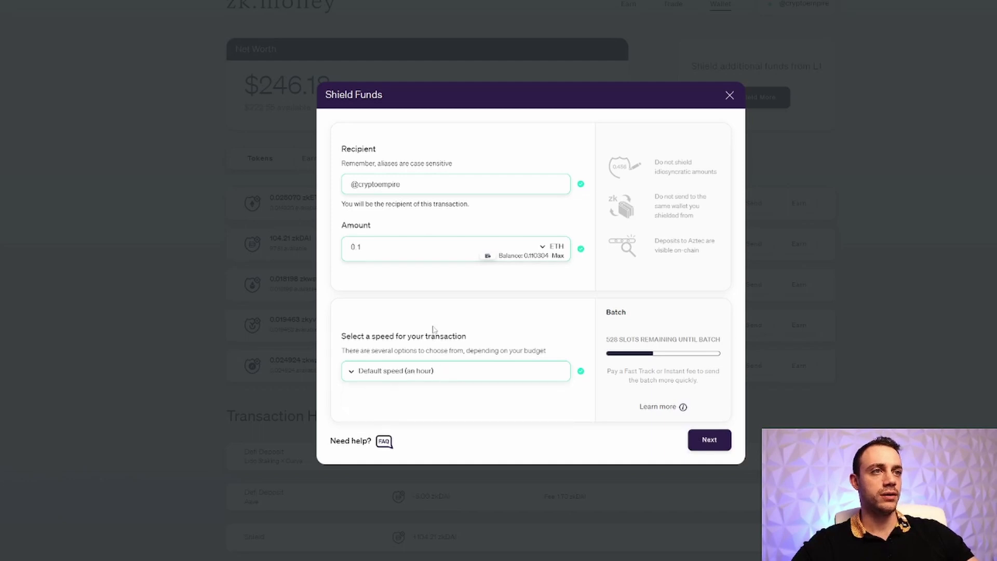
{"action": "left_click", "coordinate": [696, 441]}
Accept the risks, confirm the 0.1 ETH shield, approve the deposit and signature request in MetaMask, and close the finished transaction.
{"action": "left_click", "coordinate": [715, 349]}
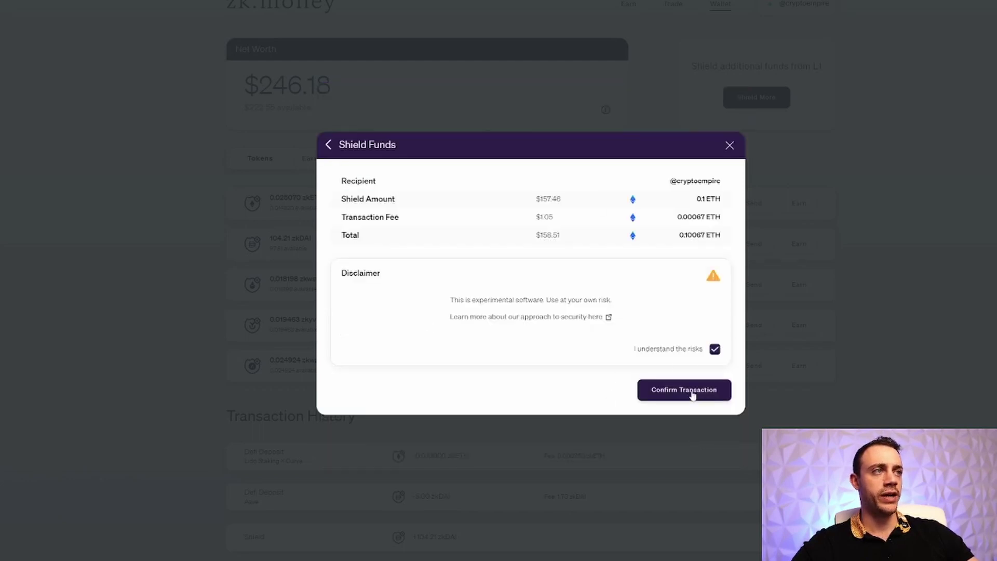
{"action": "left_click", "coordinate": [691, 393]}
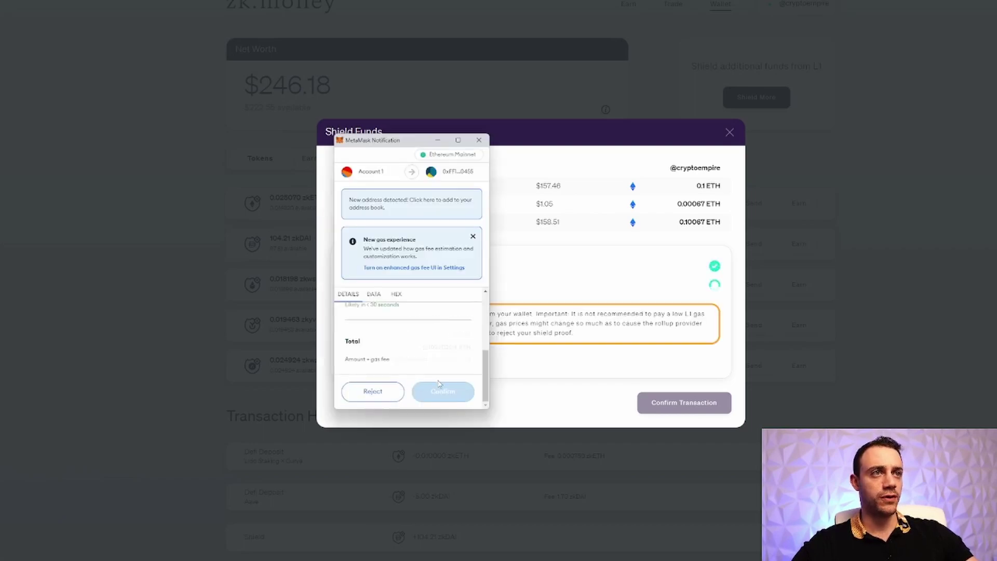
{"action": "left_click", "coordinate": [441, 391]}
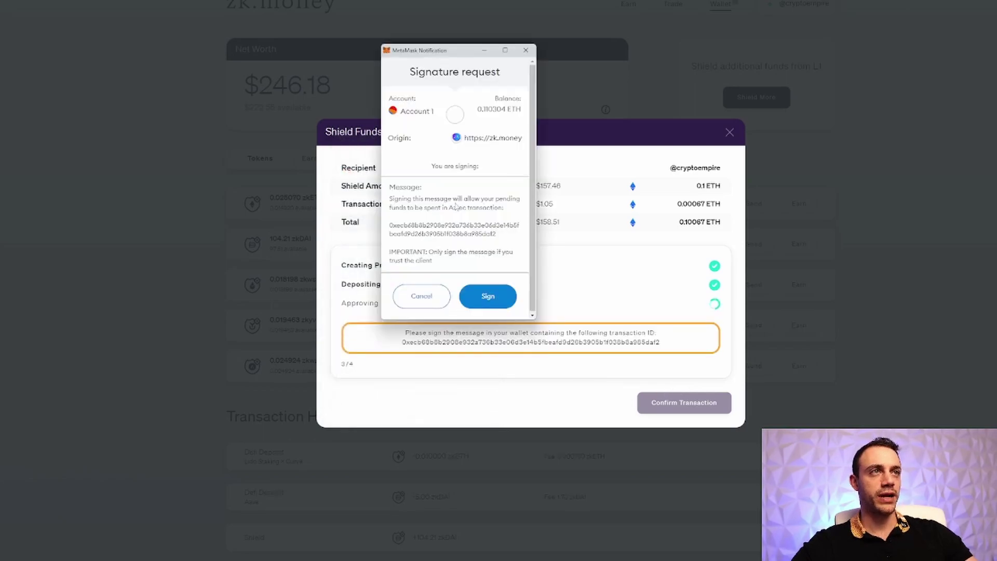
{"action": "left_click", "coordinate": [501, 291]}
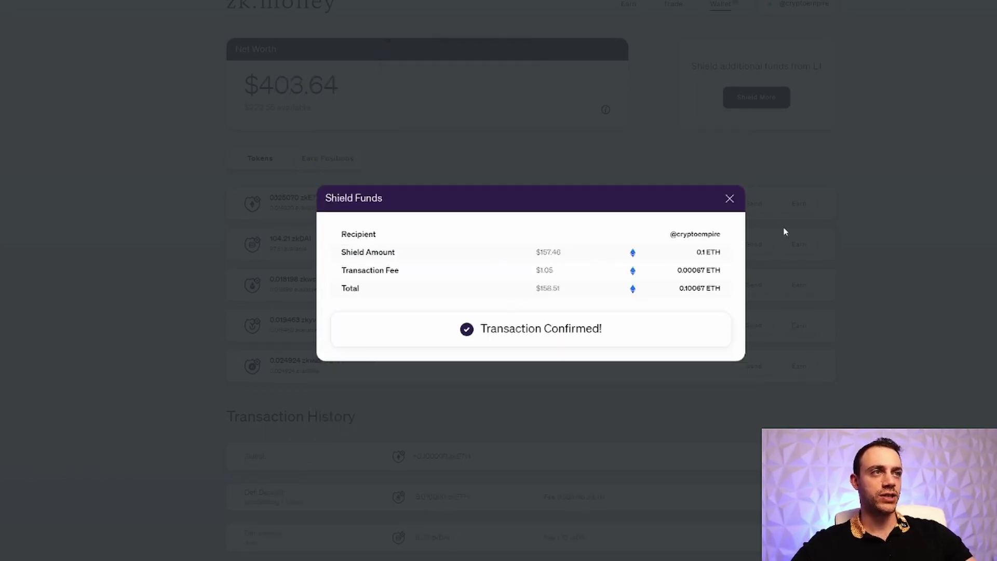
{"action": "left_click", "coordinate": [729, 199]}
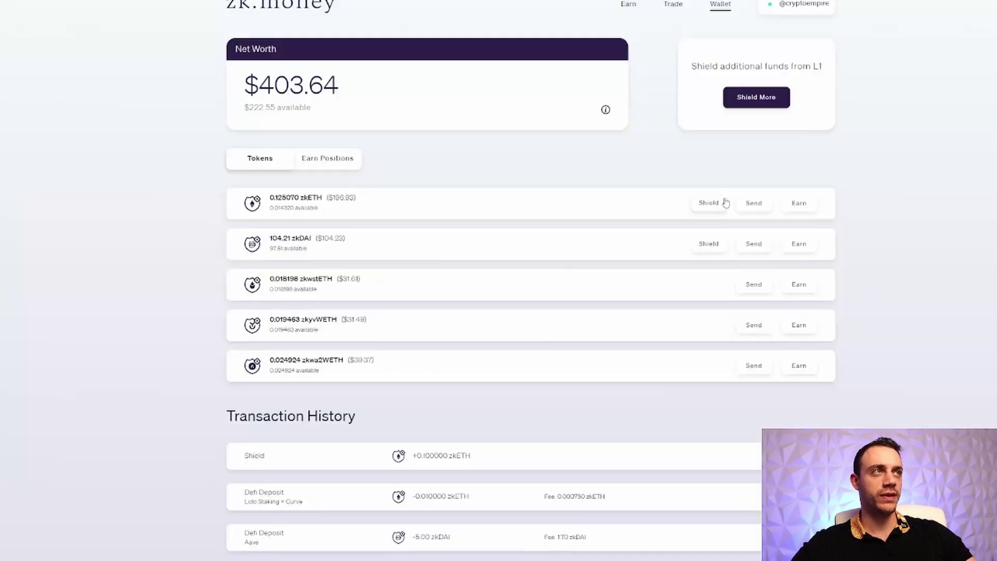
Return to the Twitter thread and read Step 4 on sending money between 2 wallets.
{"action": "left_click", "coordinate": [727, 99]}
{"action": "left_click", "coordinate": [729, 96]}
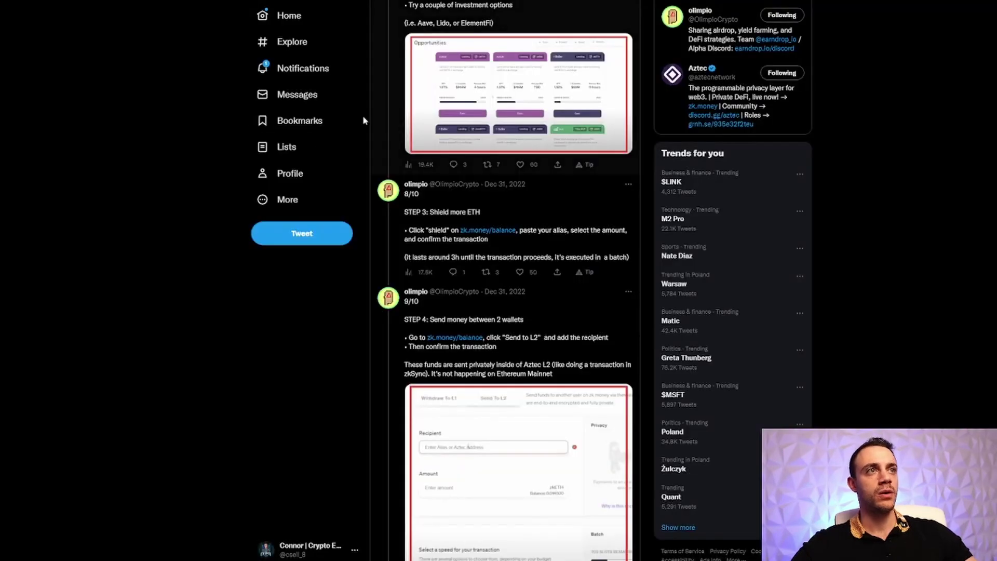
{"action": "scroll", "coordinate": [326, 152], "scroll_direction": "down", "scroll_amount": 3}
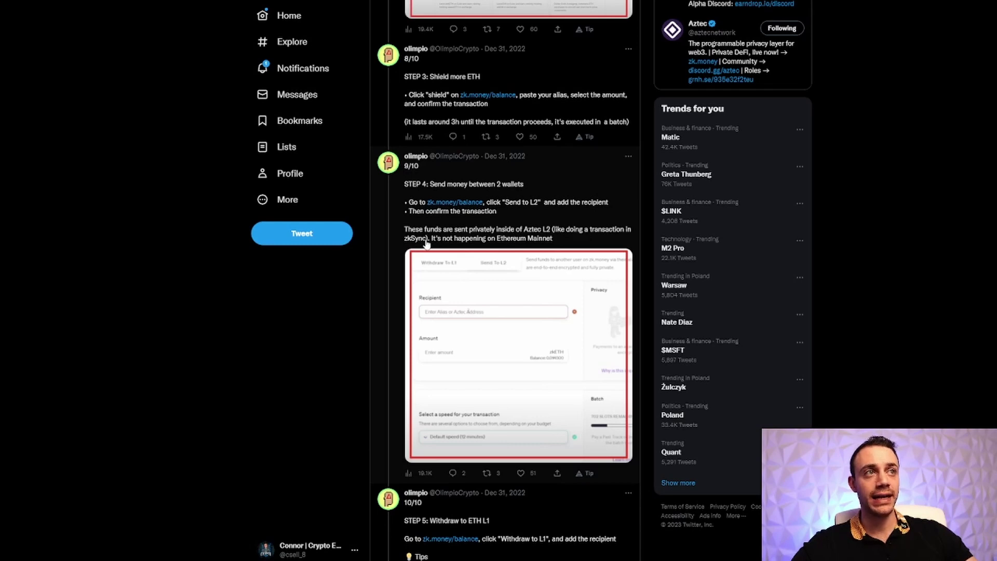
{"action": "scroll", "coordinate": [442, 239], "scroll_direction": "down", "scroll_amount": 2}
{"action": "scroll", "coordinate": [446, 237], "scroll_direction": "up", "scroll_amount": 2}
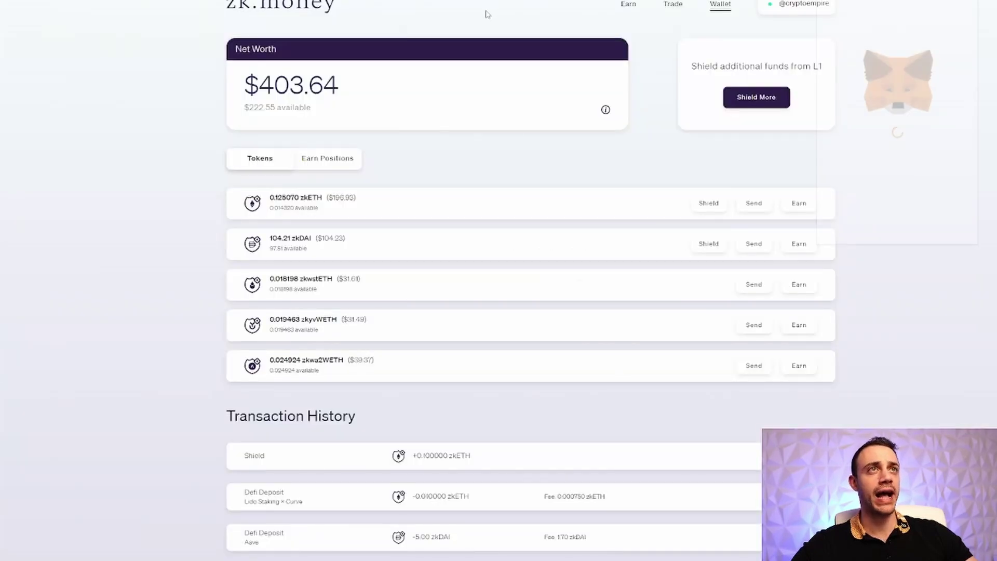
Go back to zk.money, open the MetaMask account list and select the Emperor account.
{"action": "left_click", "coordinate": [169, 67]}
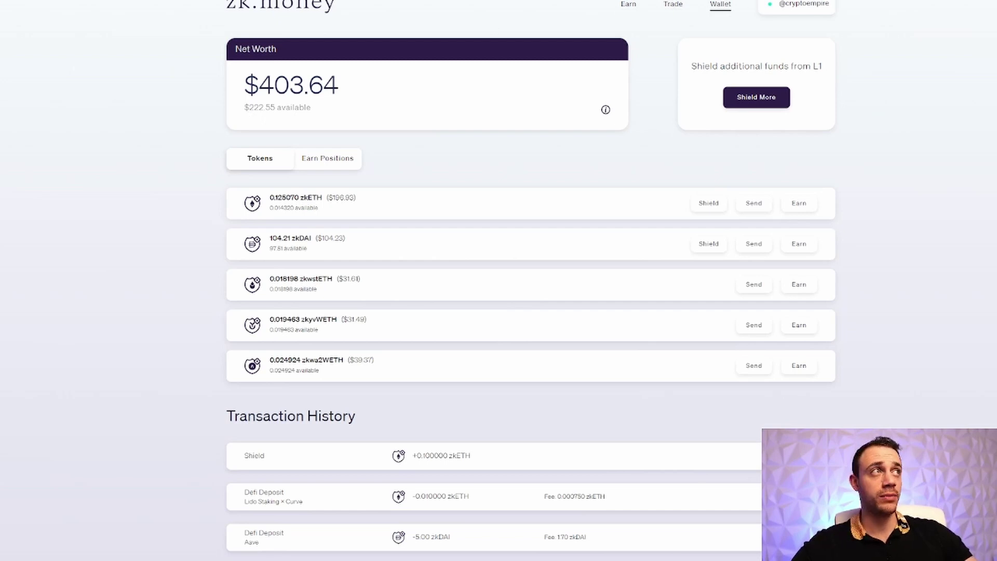
{"action": "left_click", "coordinate": [976, 3]}
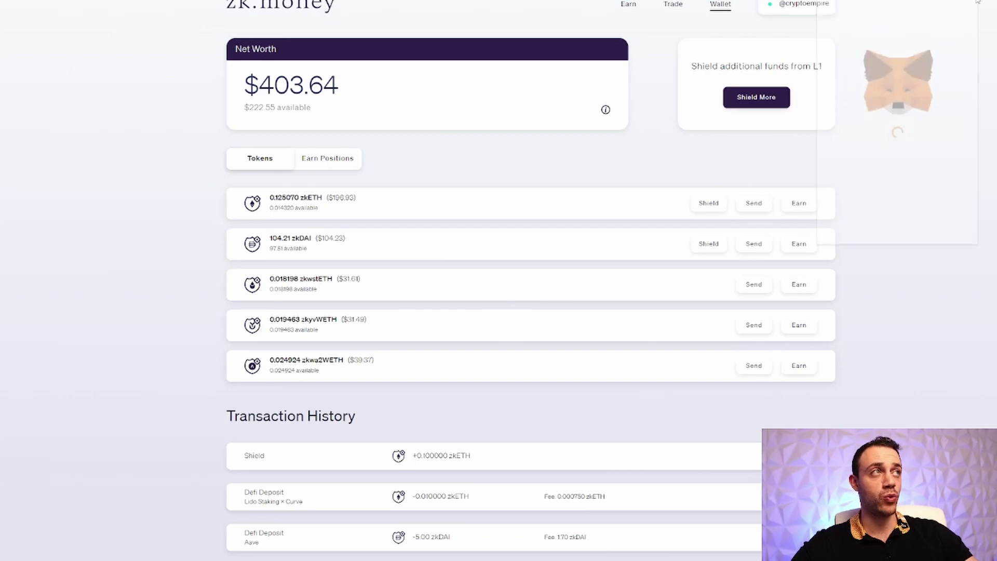
{"action": "left_click", "coordinate": [972, 17]}
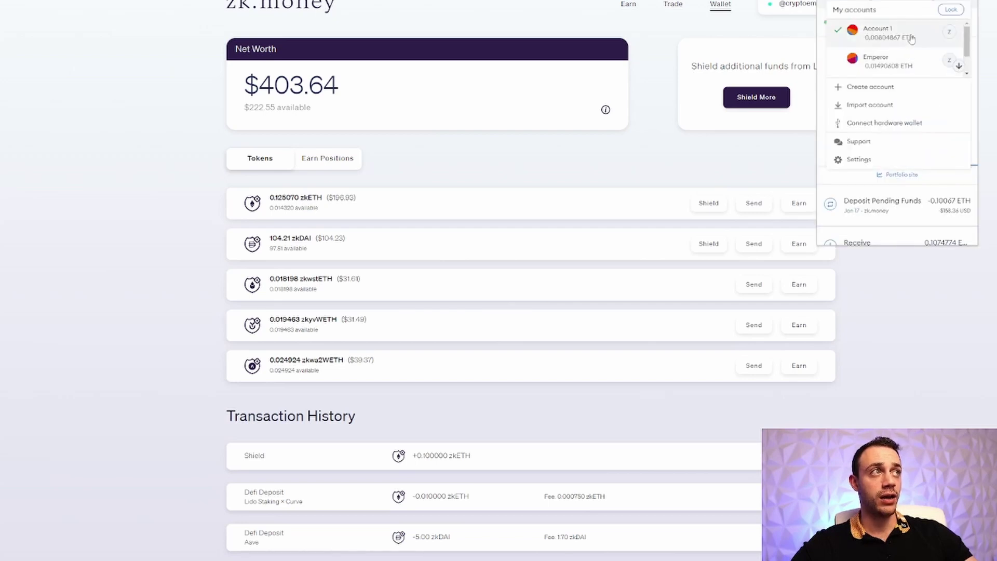
{"action": "left_click", "coordinate": [932, 61]}
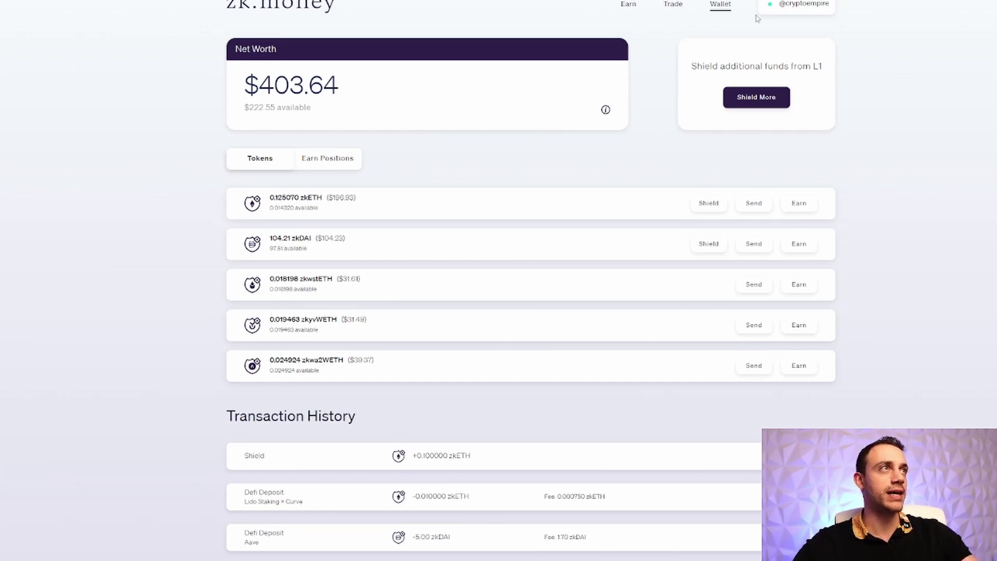
{"action": "left_click", "coordinate": [753, 203]}
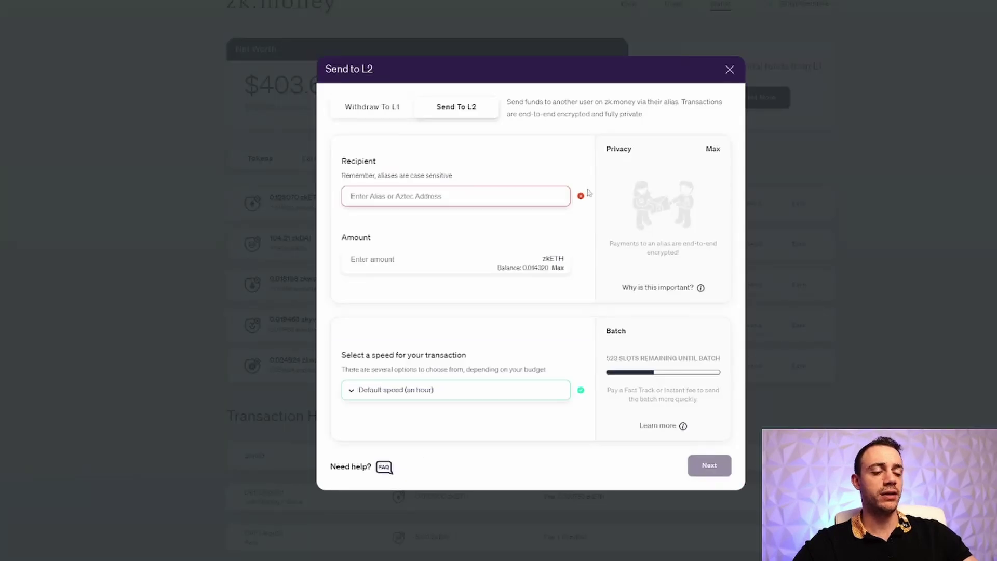
{"action": "type", "text": "@"}
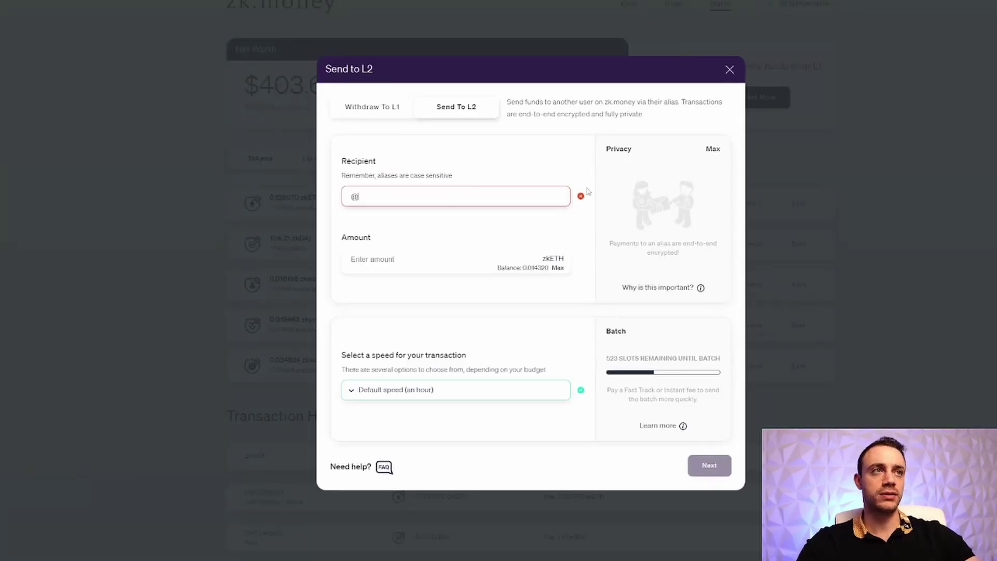
{"action": "type", "text": "Boas"}
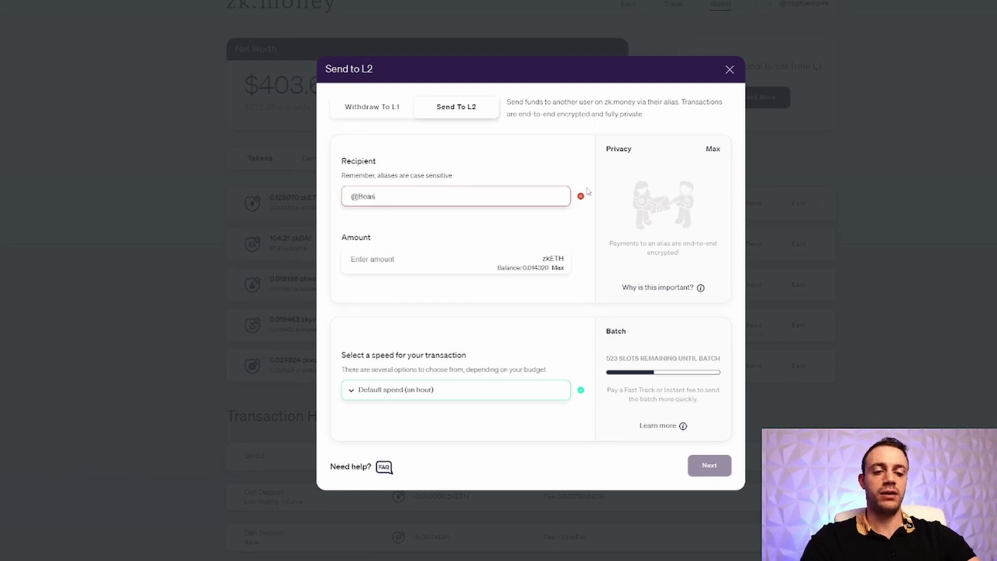
{"action": "type", "text": "tMode"}
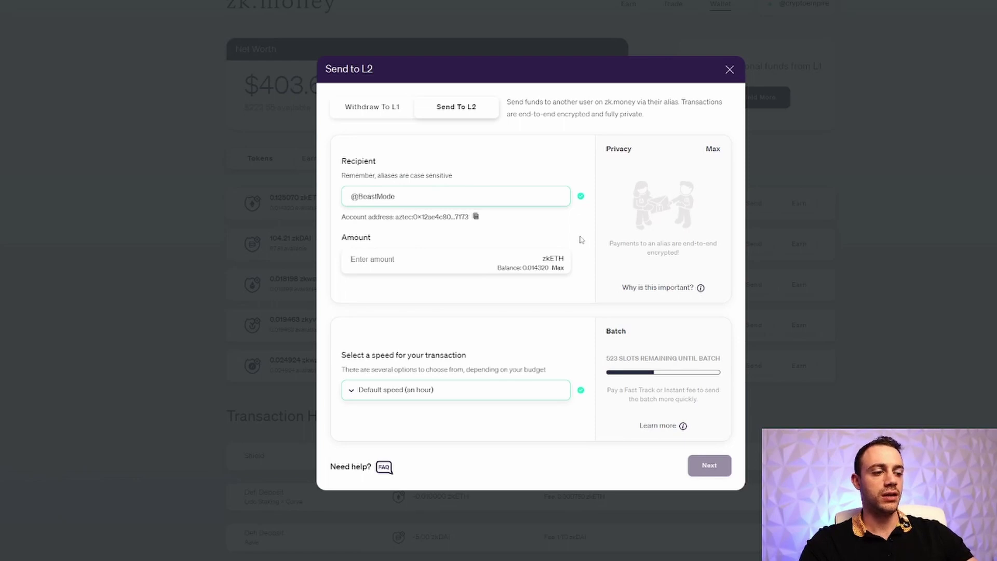
{"action": "type", "text": "0.01"}
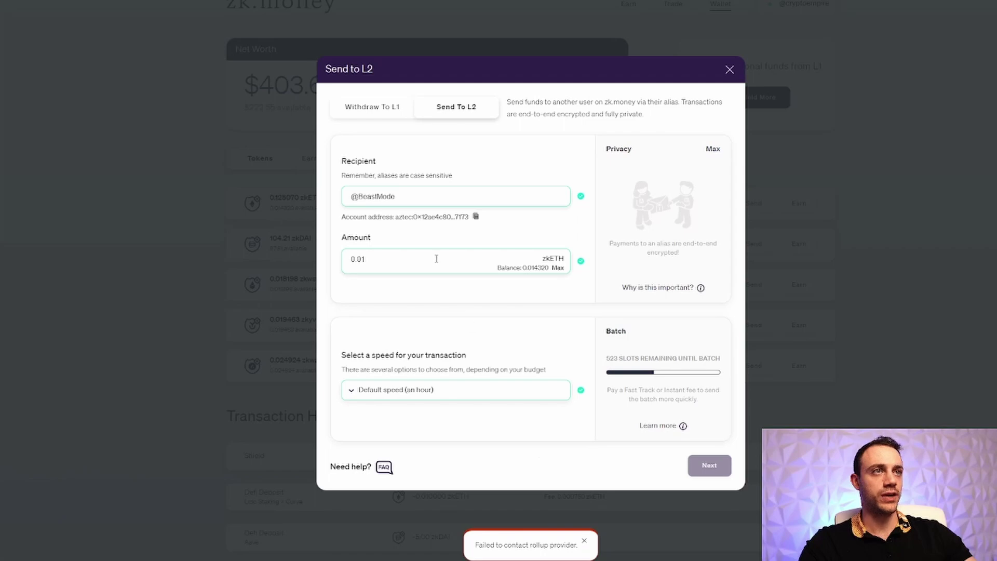
{"action": "left_click", "coordinate": [583, 542]}
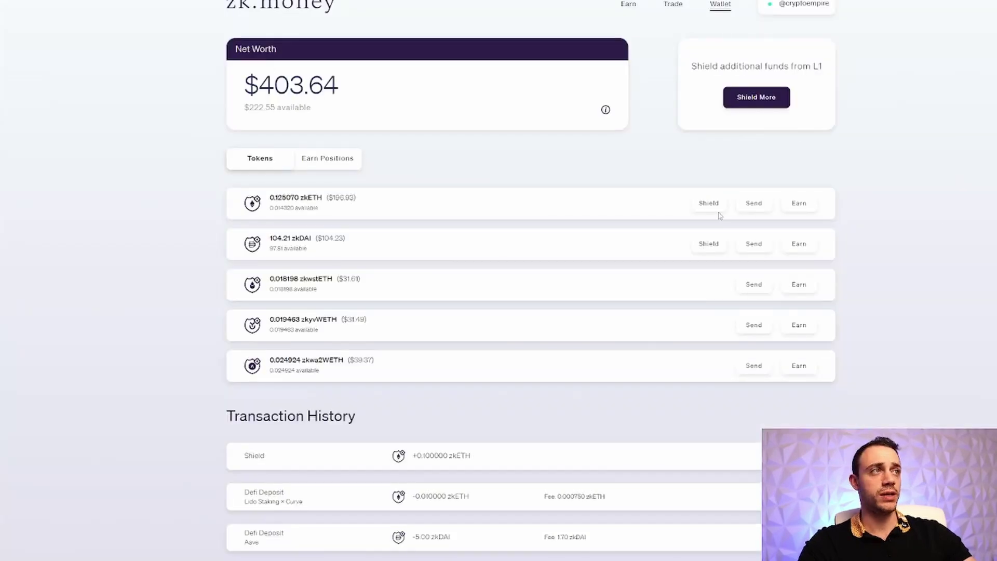
{"action": "left_click", "coordinate": [753, 202]}
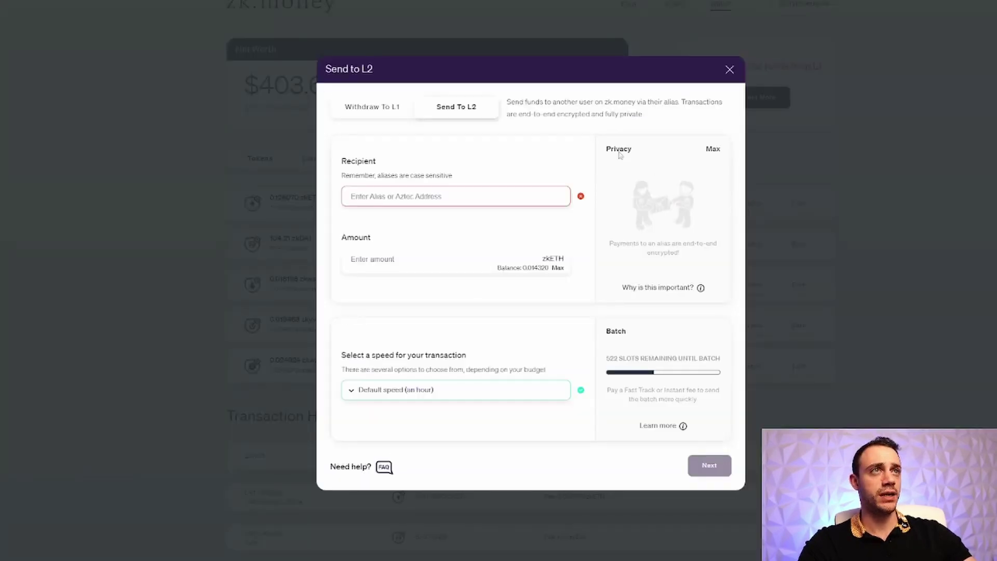
{"action": "left_click", "coordinate": [378, 114]}
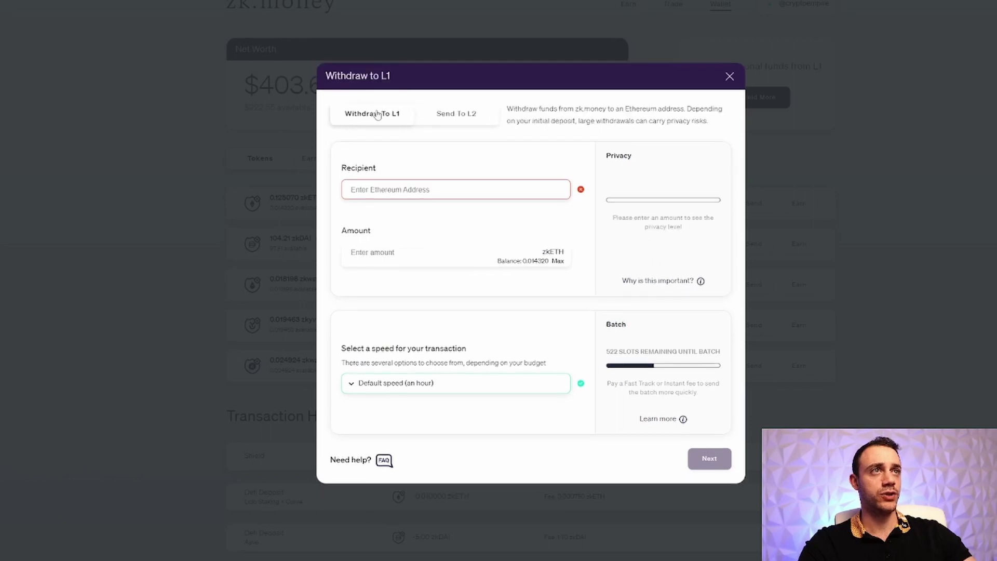
{"action": "left_click", "coordinate": [447, 112]}
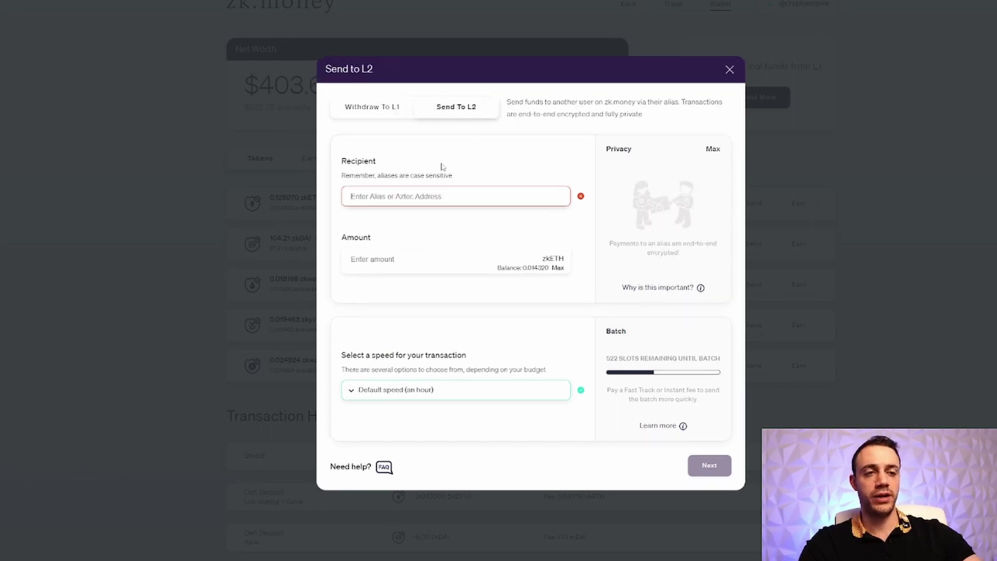
{"action": "type", "text": "@Bo"}
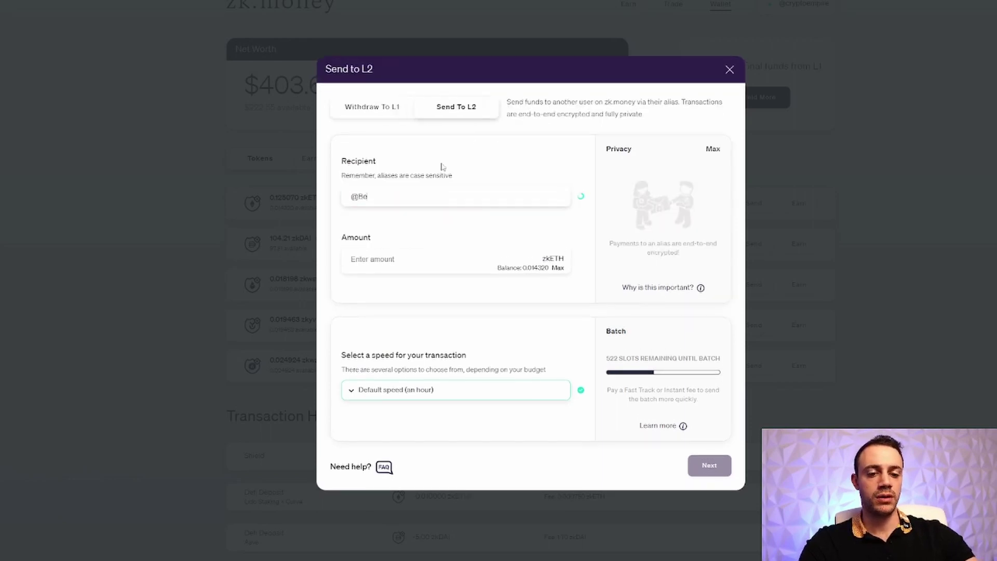
{"action": "type", "text": "astMode"}
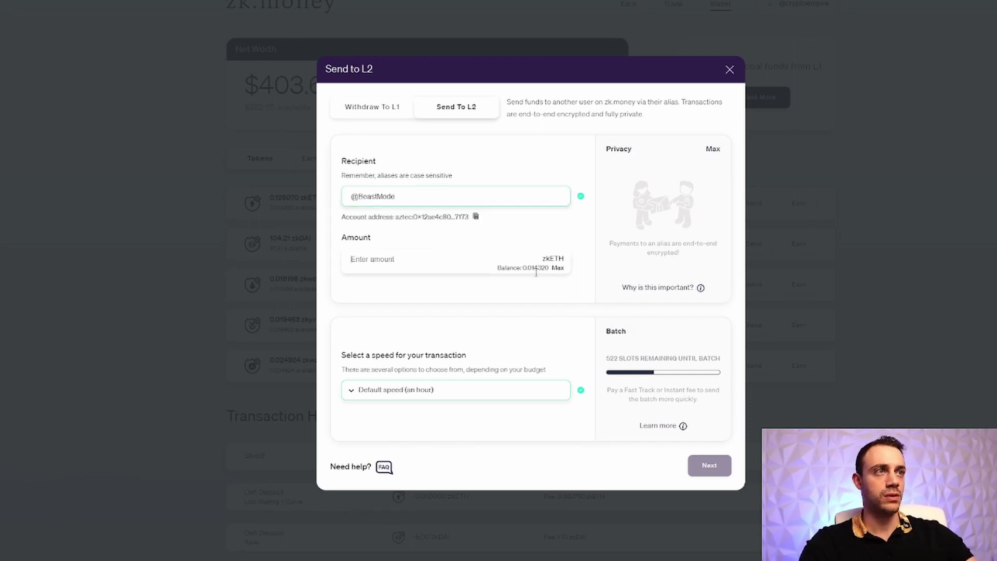
{"action": "left_click", "coordinate": [554, 271]}
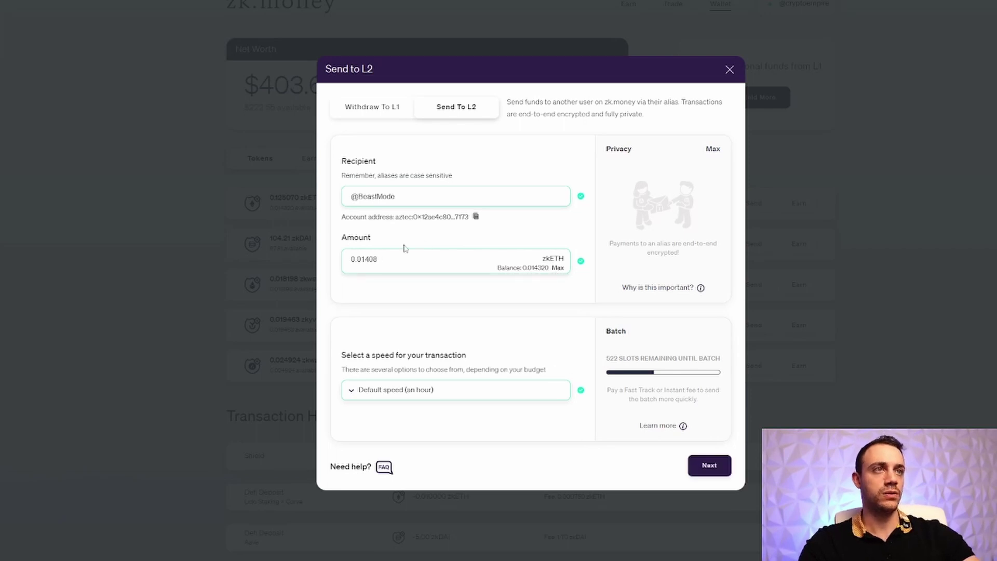
{"action": "left_click", "coordinate": [714, 465]}
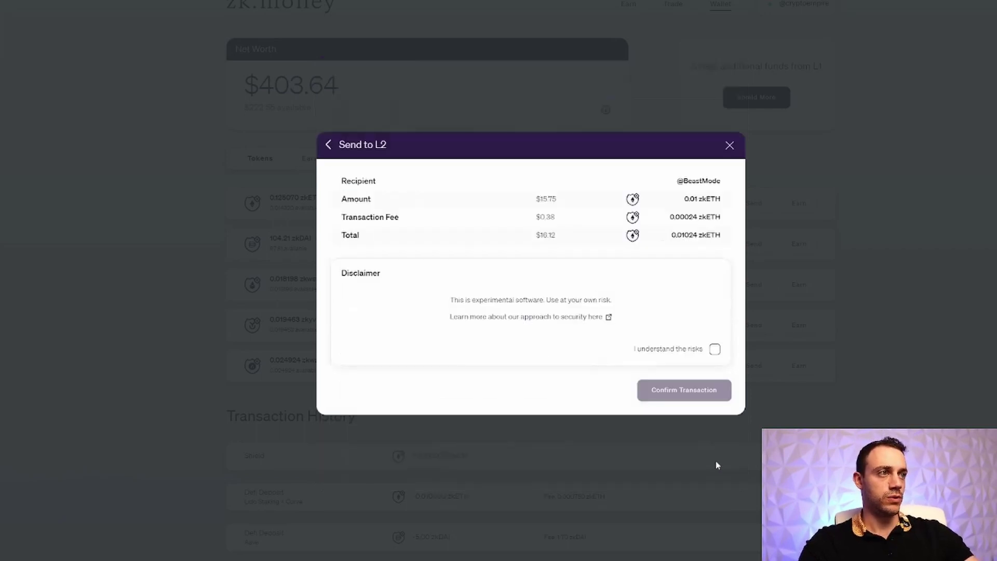
{"action": "left_click", "coordinate": [714, 350]}
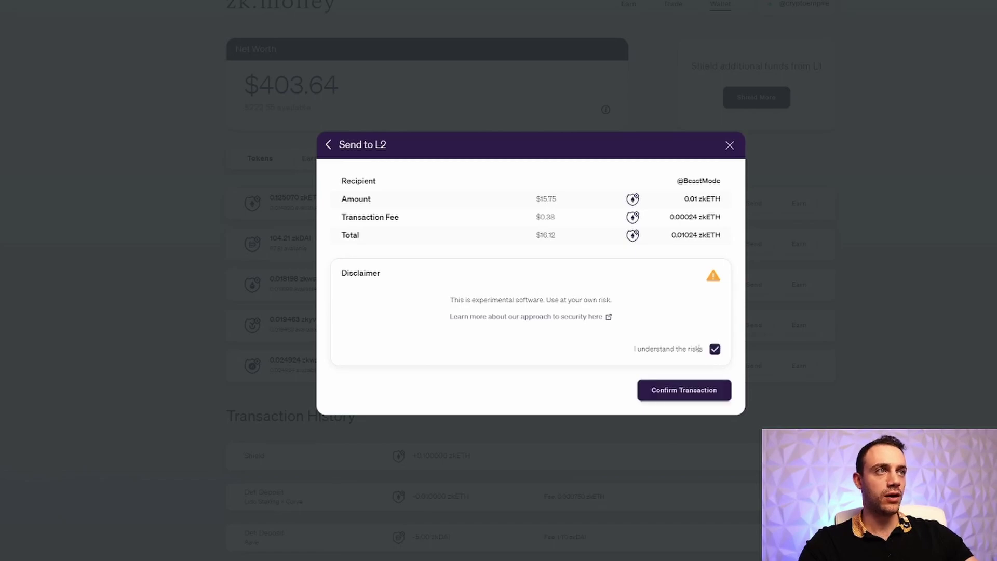
{"action": "left_click", "coordinate": [693, 396]}
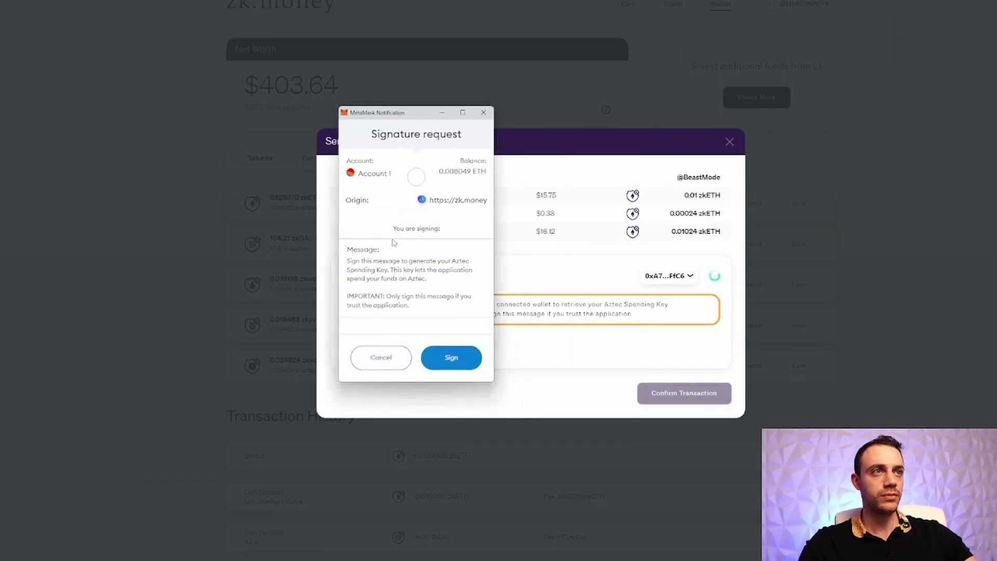
{"action": "left_click", "coordinate": [451, 359]}
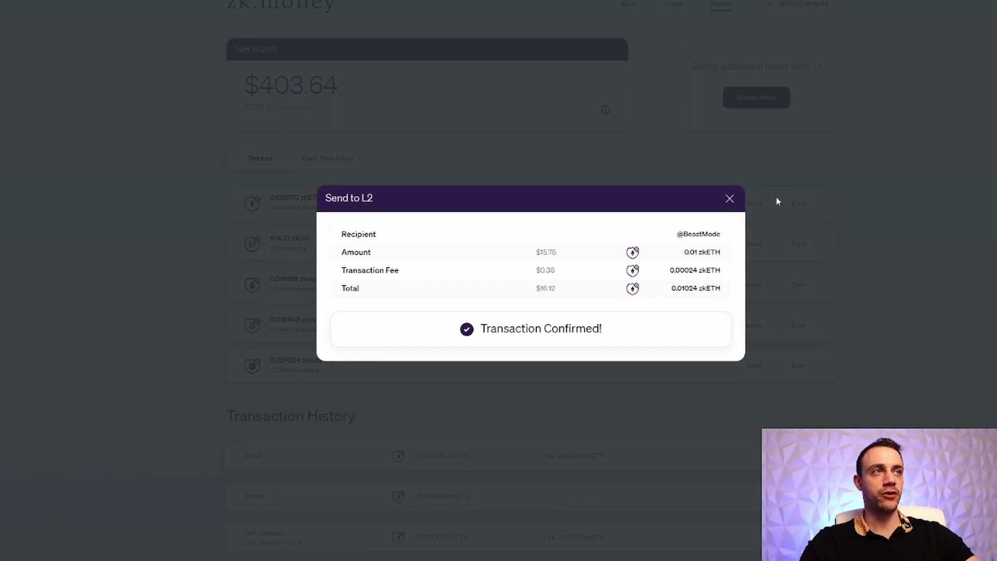
{"action": "left_click", "coordinate": [729, 198]}
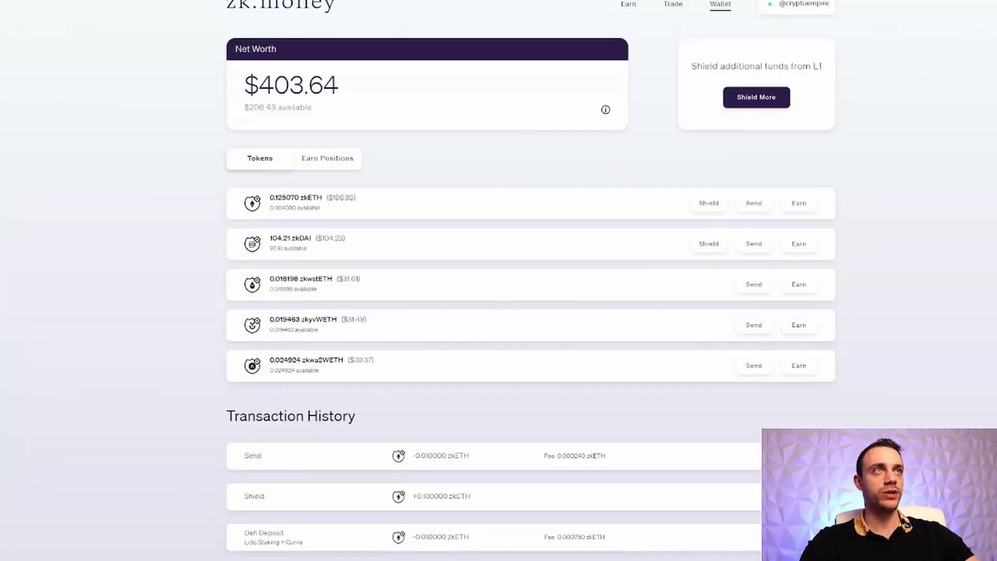
Return to the Twitter thread and read Step 5 on withdrawing to ETH L1, including its tips.
{"action": "key", "text": "ctrl+Tab"}
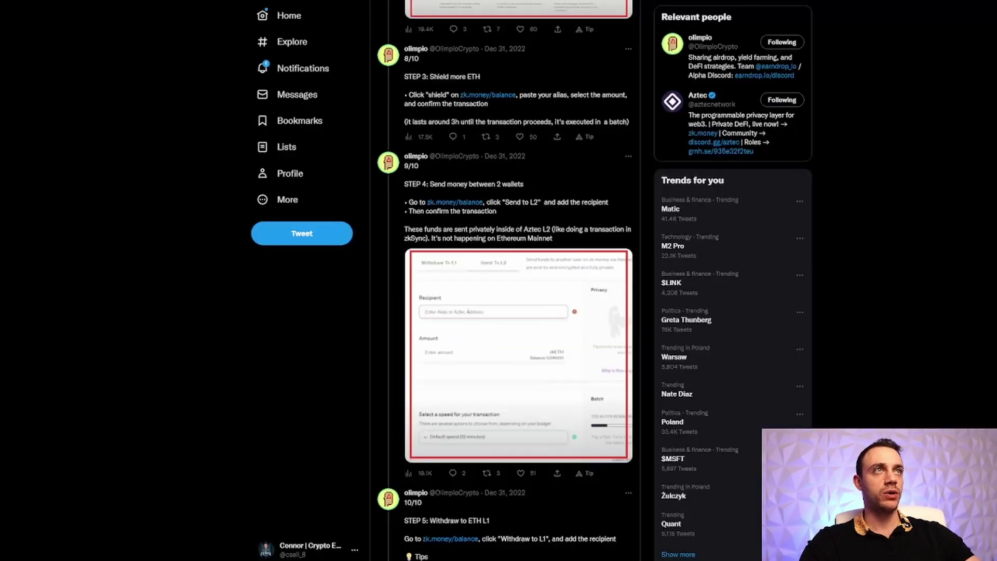
{"action": "scroll", "coordinate": [487, 172], "scroll_direction": "down", "scroll_amount": 4}
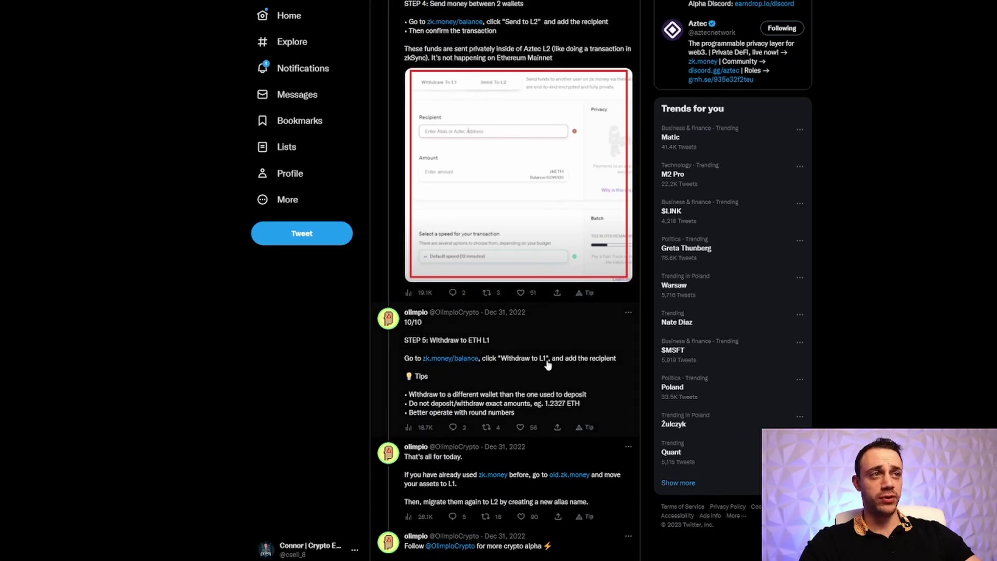
{"action": "scroll", "coordinate": [544, 365], "scroll_direction": "down", "scroll_amount": 1}
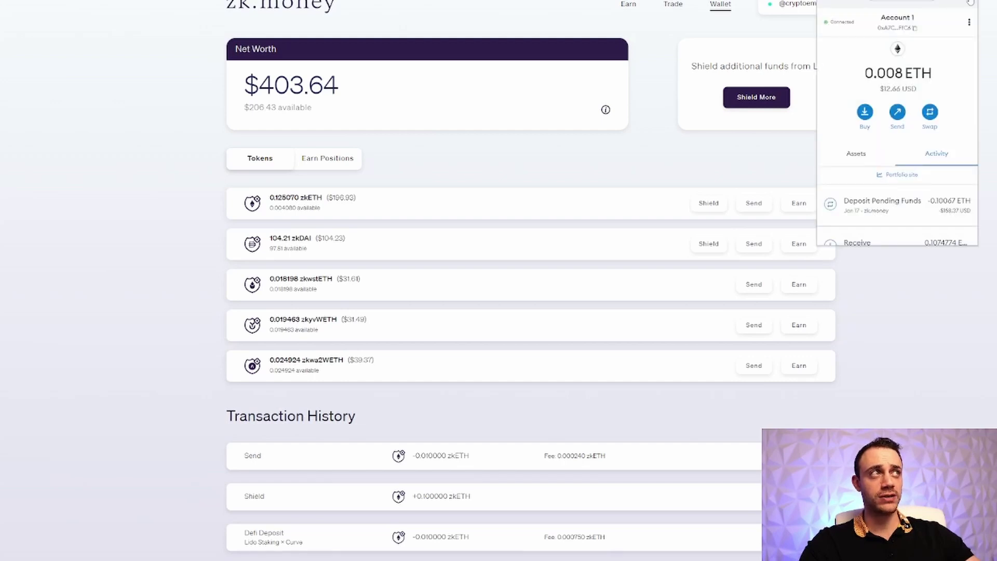
{"action": "left_click", "coordinate": [970, 3]}
{"action": "left_click", "coordinate": [893, 61]}
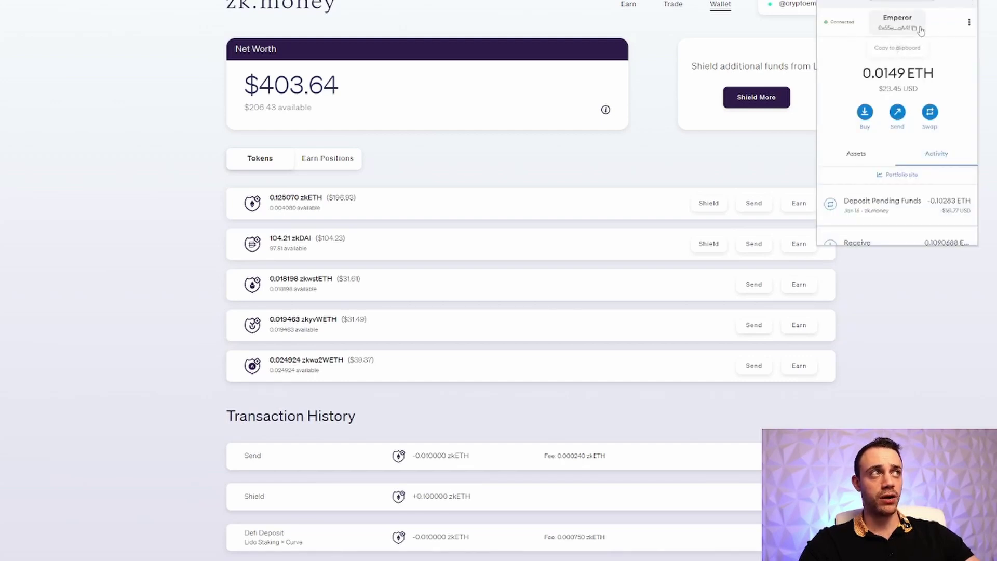
{"action": "left_click", "coordinate": [970, 3]}
{"action": "left_click", "coordinate": [882, 30]}
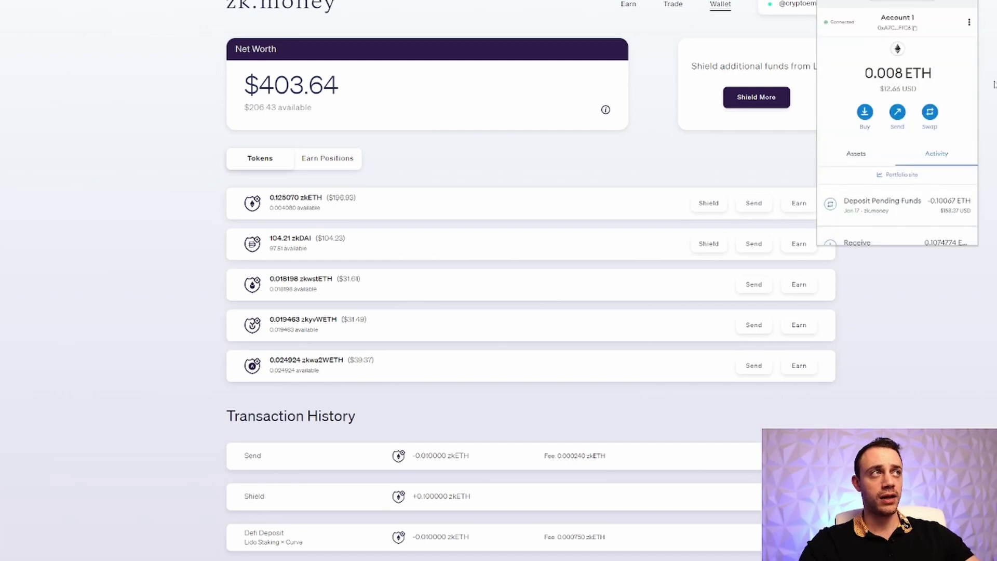
Copy the Top C account's address in MetaMask and switch the wallet back to Account 1.
{"action": "left_click", "coordinate": [966, 5]}
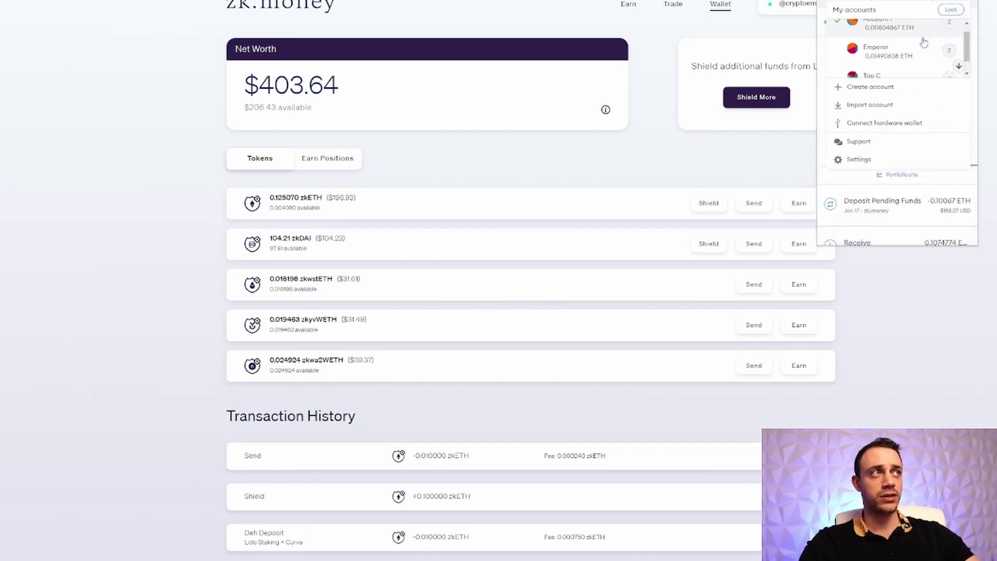
{"action": "left_click", "coordinate": [878, 63]}
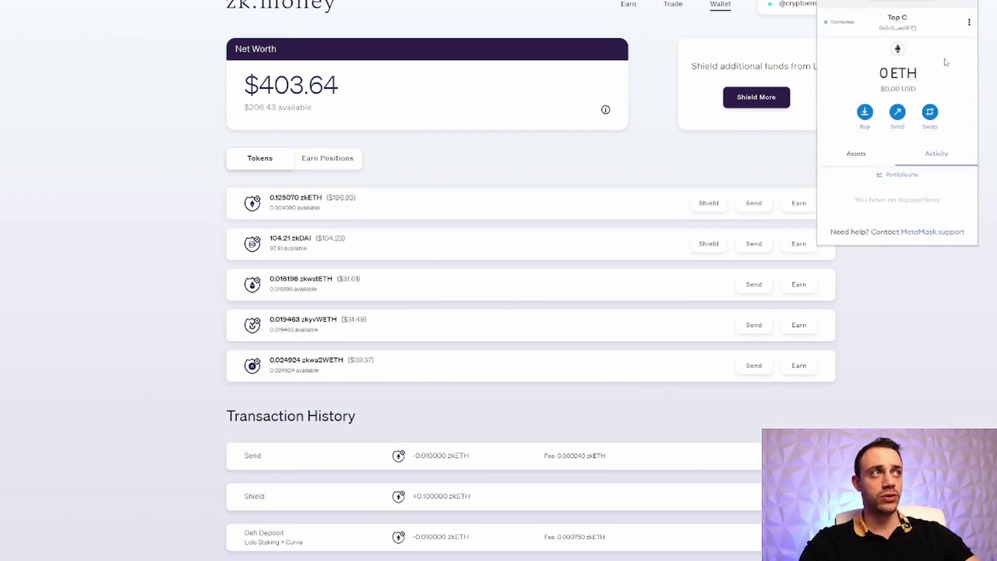
{"action": "left_click", "coordinate": [958, 4]}
{"action": "left_click", "coordinate": [885, 34]}
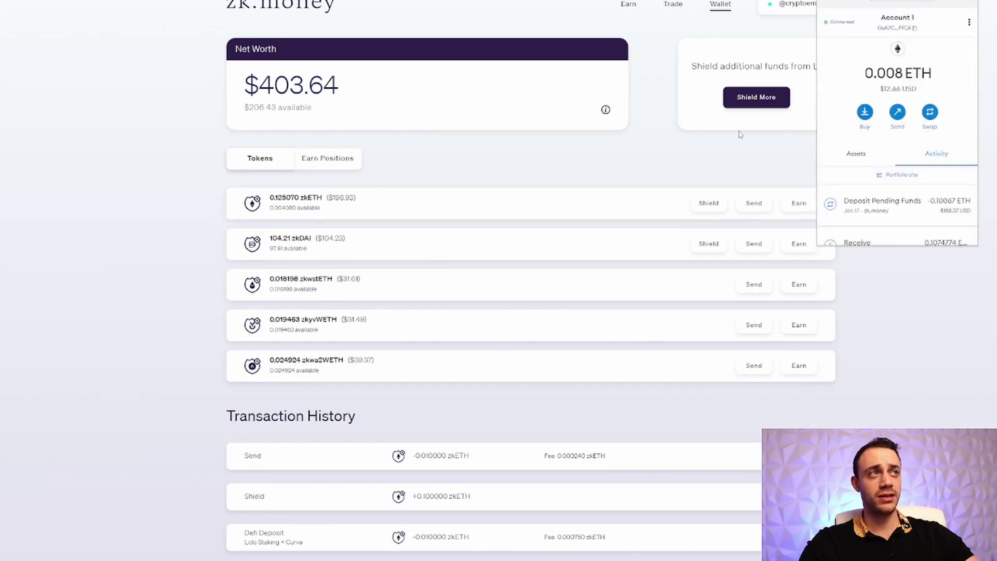
{"action": "left_click", "coordinate": [680, 162]}
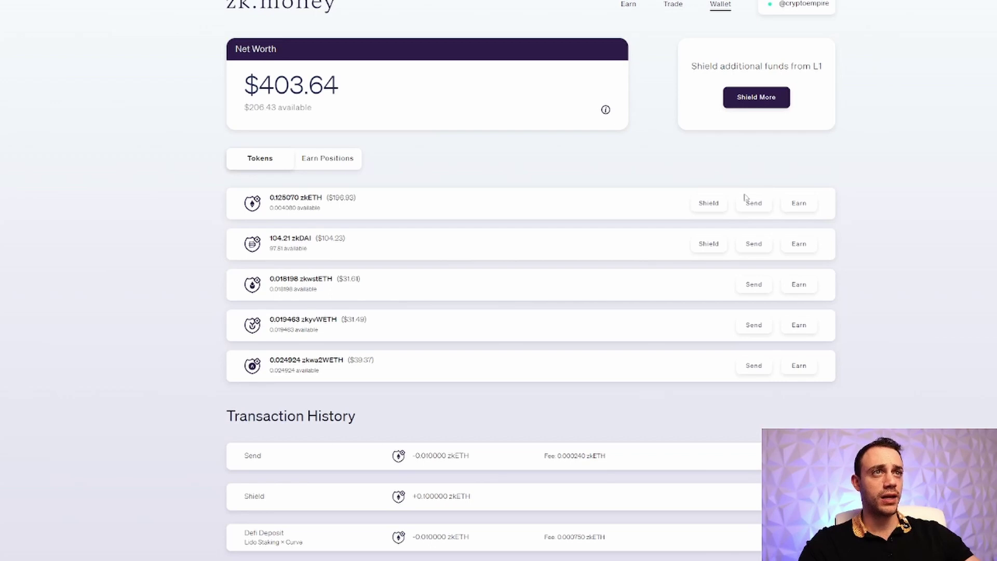
Set up a zkETH Withdraw to L1 of the maximum amount, 0.002380, to the copied wallet address and continue to the transaction summary.
{"action": "left_click", "coordinate": [754, 207]}
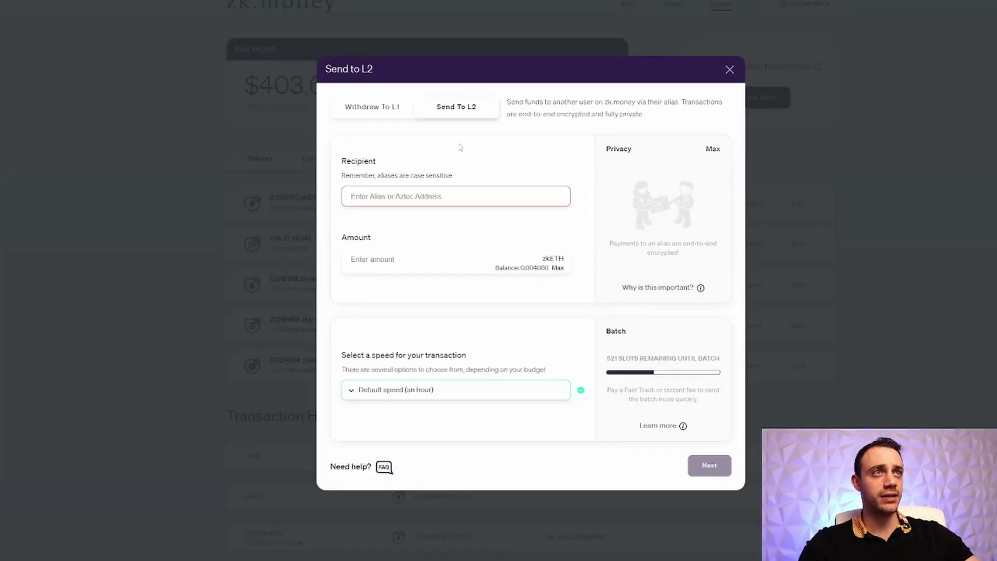
{"action": "left_click", "coordinate": [375, 118]}
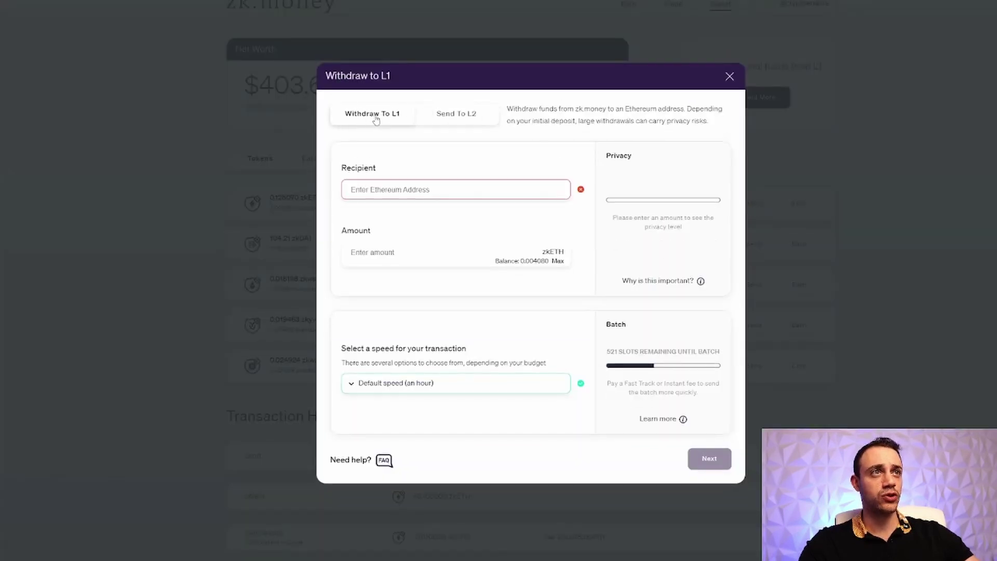
{"action": "right_click", "coordinate": [363, 189]}
{"action": "left_click", "coordinate": [396, 263]}
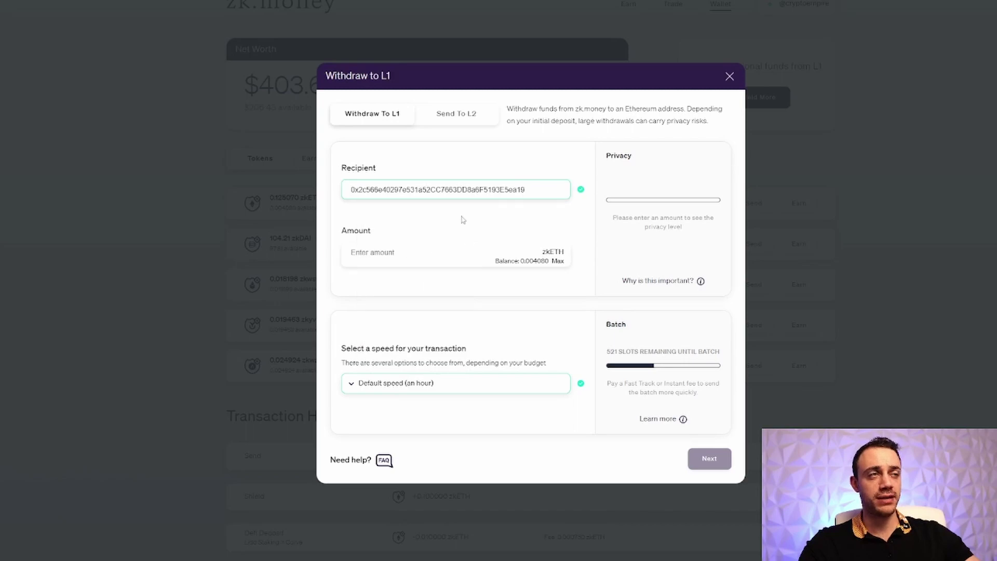
{"action": "left_click", "coordinate": [557, 261]}
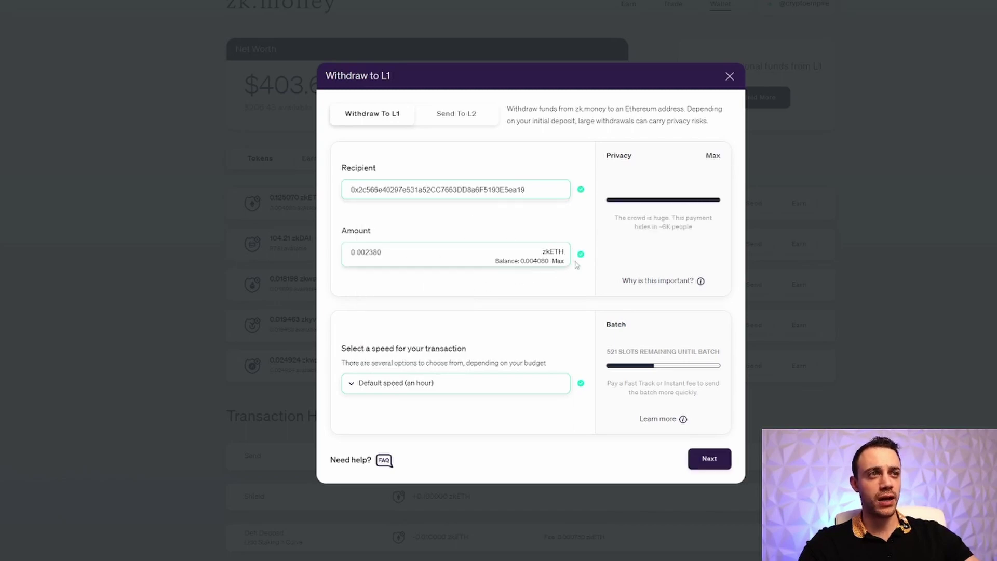
{"action": "left_click", "coordinate": [709, 459]}
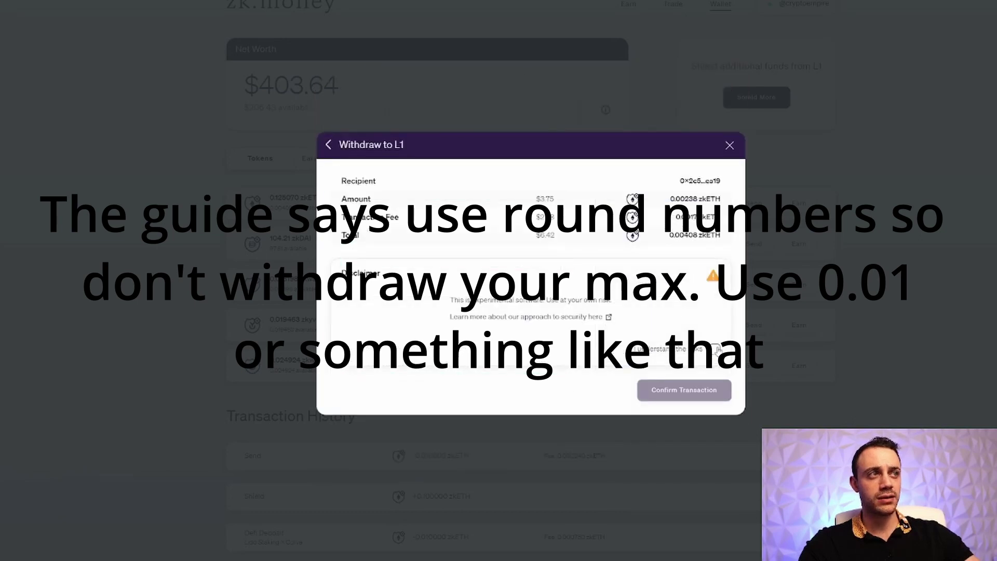
Accept the risks, confirm the withdrawal to L1, sign the MetaMask spending key request, and close the finished transaction.
{"action": "left_click", "coordinate": [717, 349]}
{"action": "left_click", "coordinate": [672, 390]}
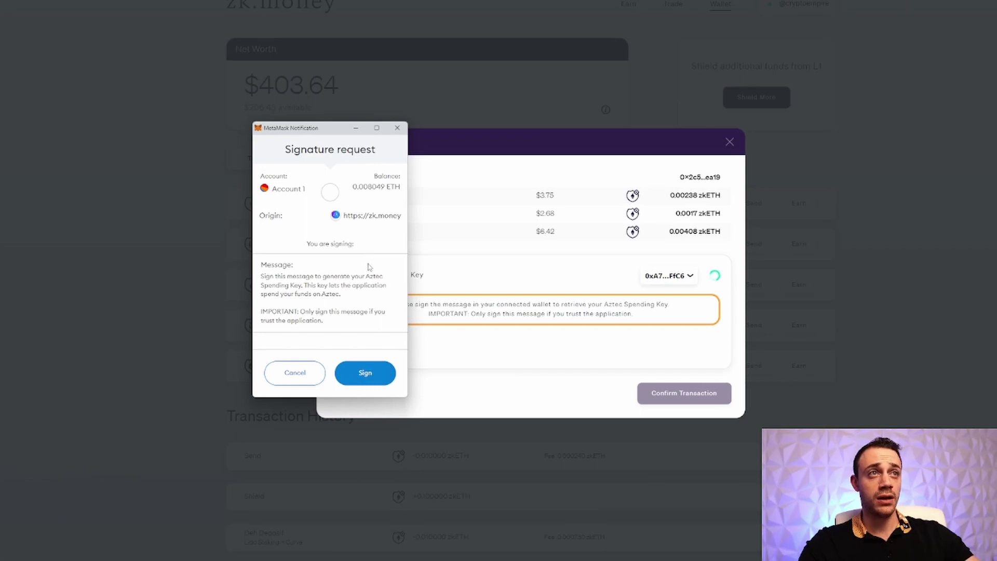
{"action": "left_click", "coordinate": [381, 379]}
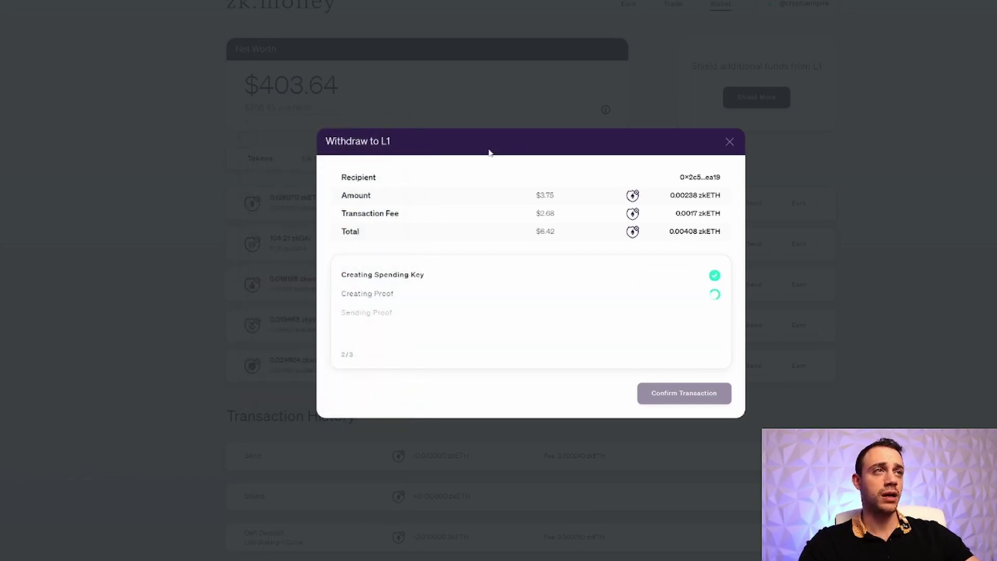
{"action": "double_click", "coordinate": [450, 161]}
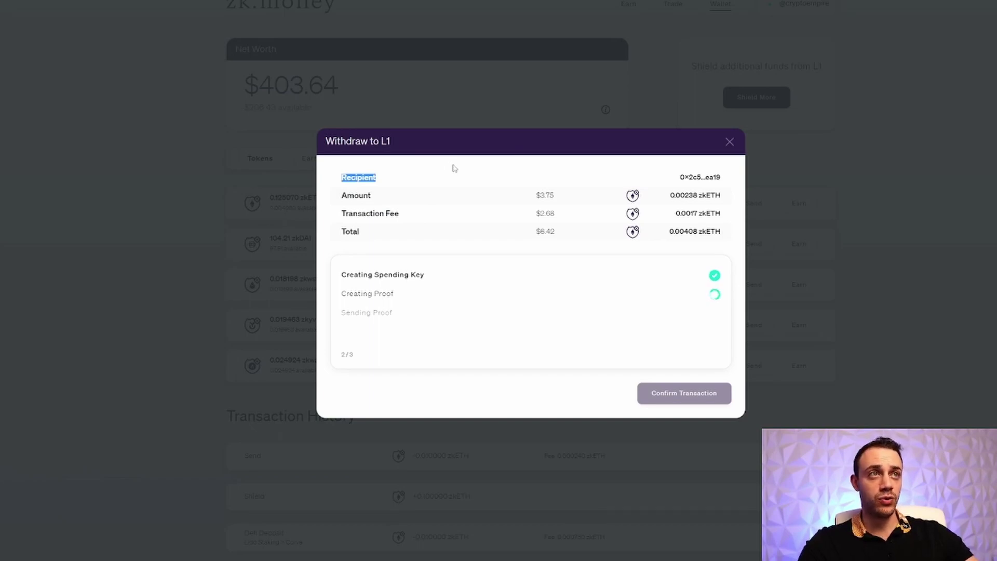
{"action": "left_click", "coordinate": [376, 185]}
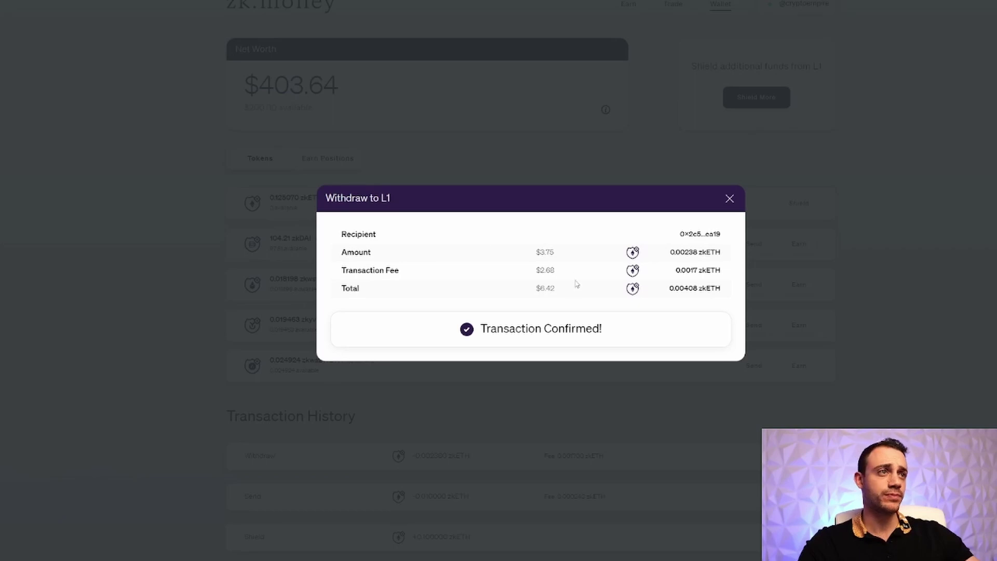
{"action": "left_click", "coordinate": [729, 199]}
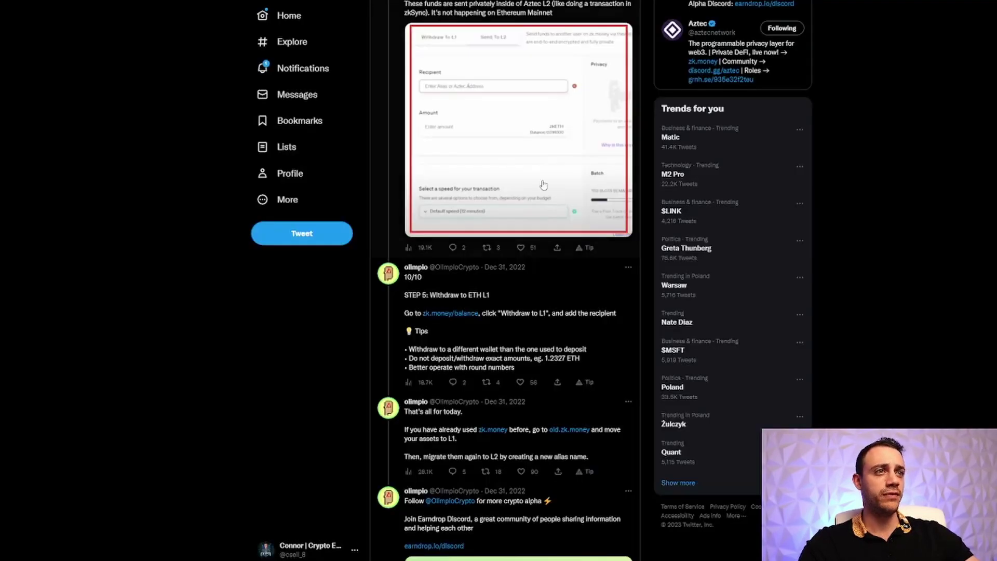
Go back to the Twitter thread and review the withdrawal tips and the closing tweets.
{"action": "scroll", "coordinate": [543, 185], "scroll_direction": "down", "scroll_amount": 2}
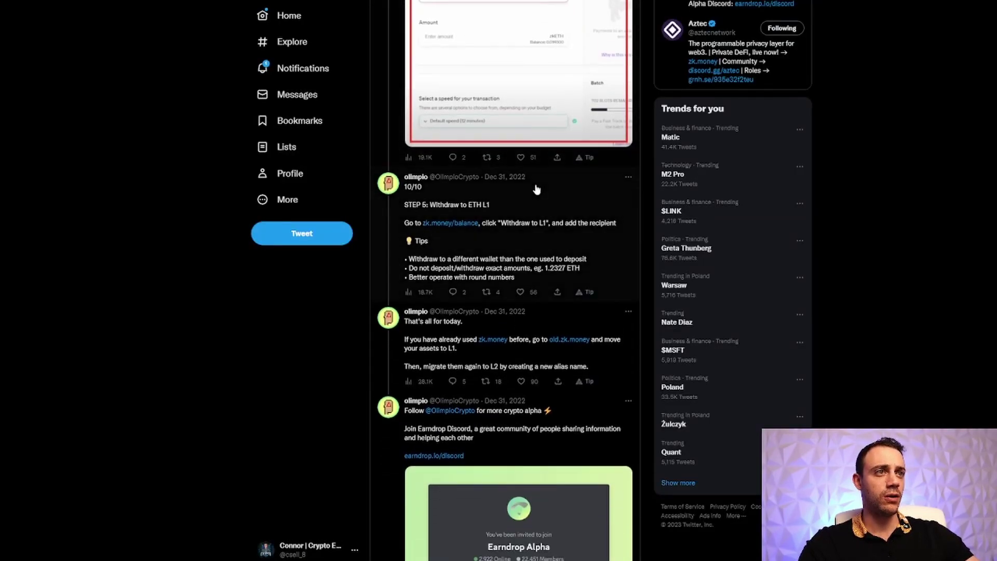
{"action": "scroll", "coordinate": [508, 319], "scroll_direction": "down", "scroll_amount": 2}
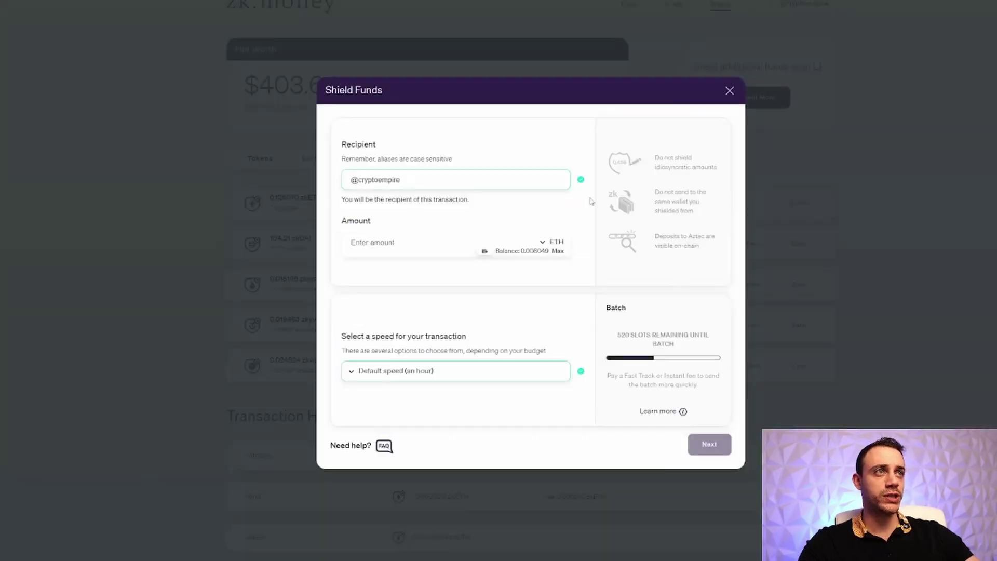
Check the DAI option in the zk.money Shield Funds form and close the form without shielding.
{"action": "left_click", "coordinate": [554, 240]}
{"action": "left_click", "coordinate": [562, 275]}
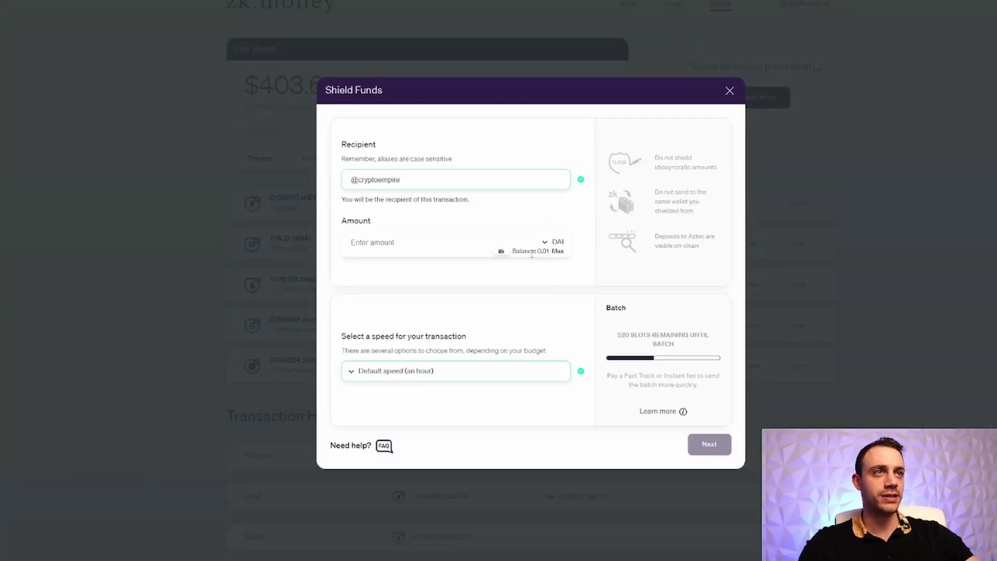
{"action": "left_click", "coordinate": [729, 91]}
Review the earn positions, examine the Claim & Exit form for Lido Staking × Curve, and return to the token balances.
{"action": "scroll", "coordinate": [796, 229], "scroll_direction": "down", "scroll_amount": 4}
{"action": "scroll", "coordinate": [484, 301], "scroll_direction": "up", "scroll_amount": 4}
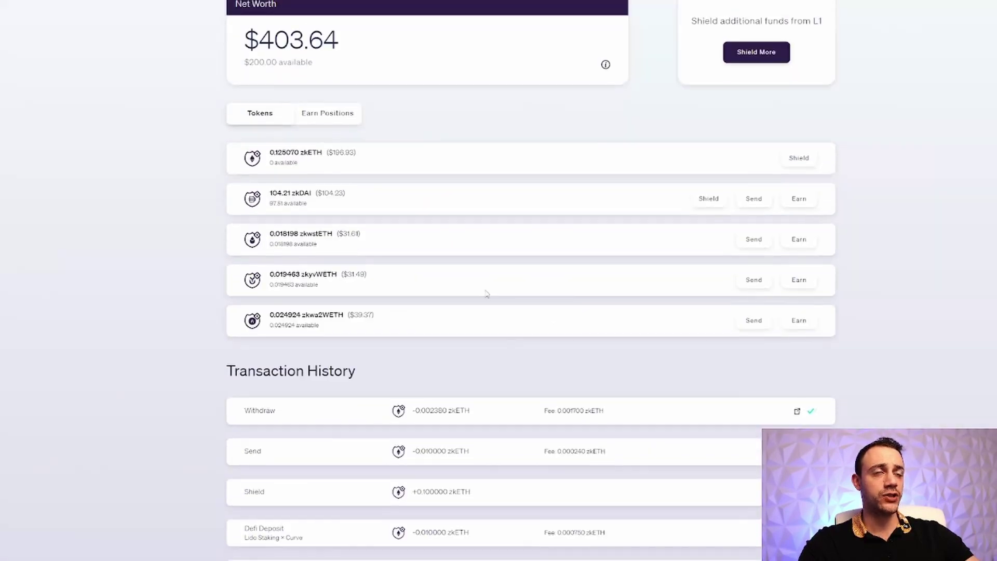
{"action": "left_click", "coordinate": [327, 165]}
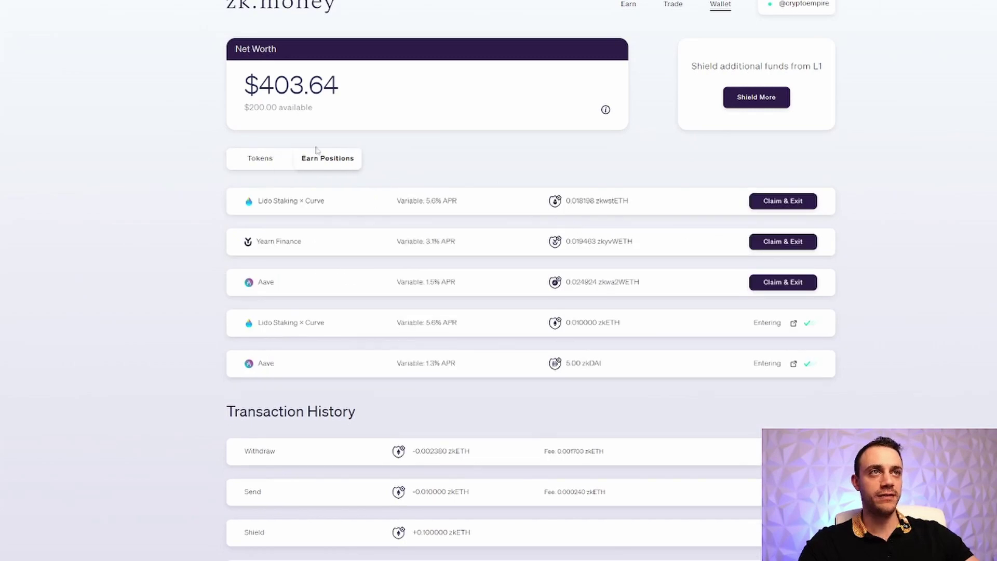
{"action": "left_click", "coordinate": [785, 203]}
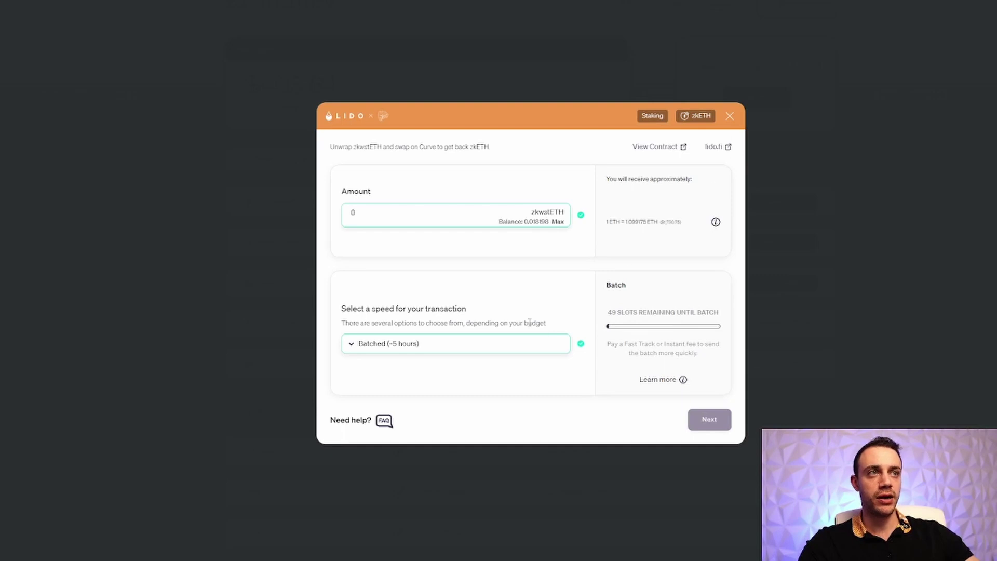
{"action": "left_click", "coordinate": [729, 117]}
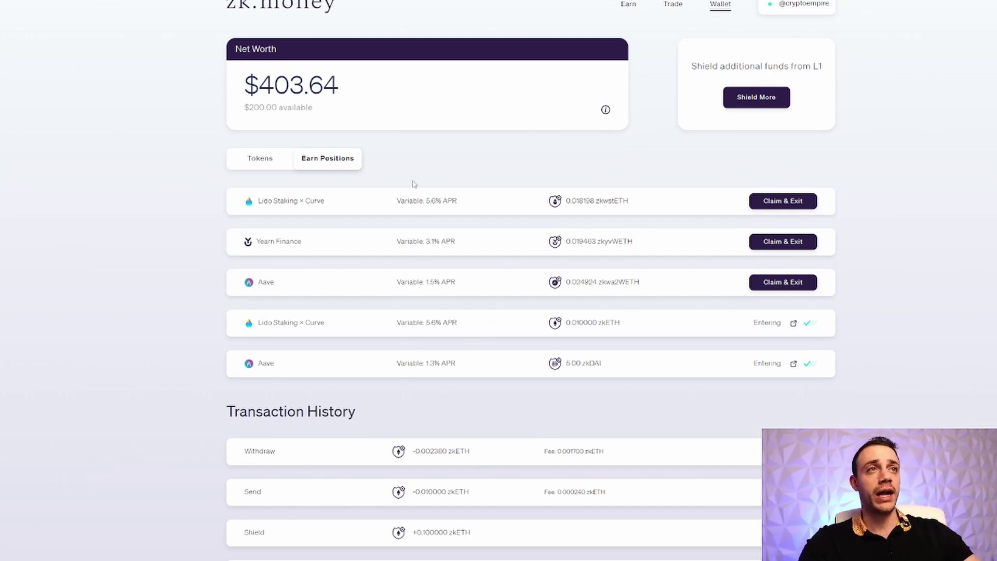
{"action": "left_click", "coordinate": [267, 166]}
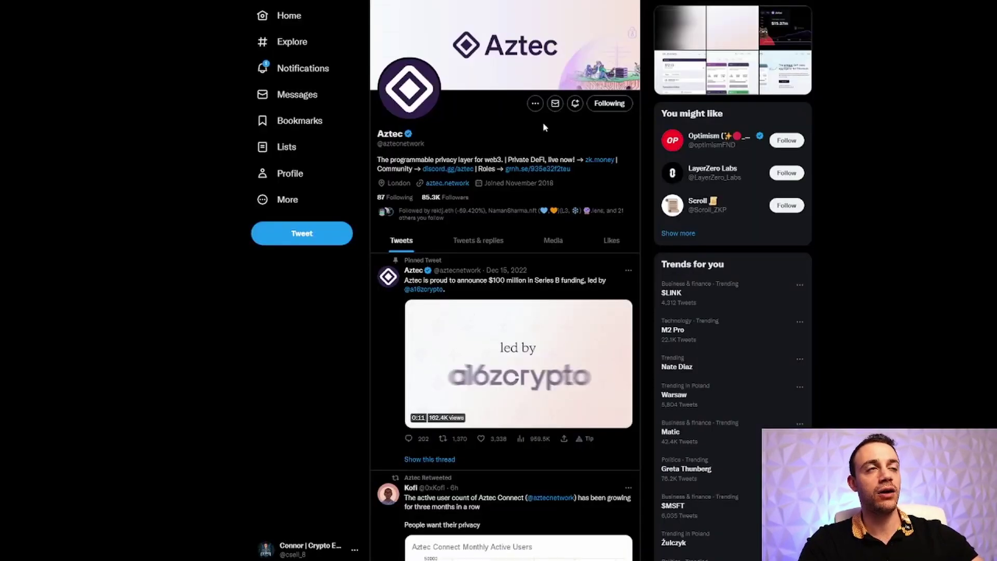
Go to Aztec's Twitter profile and look through its pinned and recent tweets.
{"action": "scroll", "coordinate": [315, 271], "scroll_direction": "down", "scroll_amount": 3}
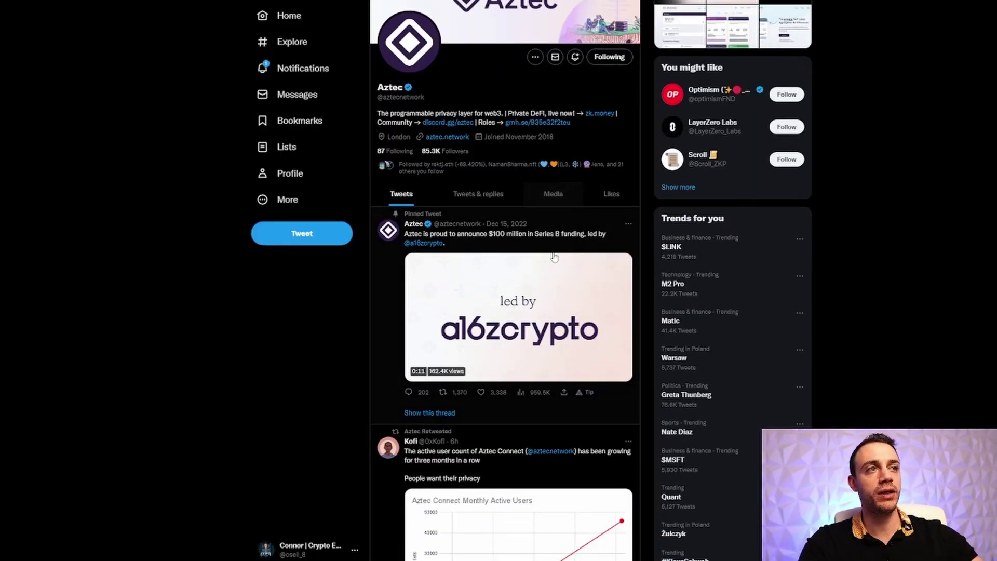